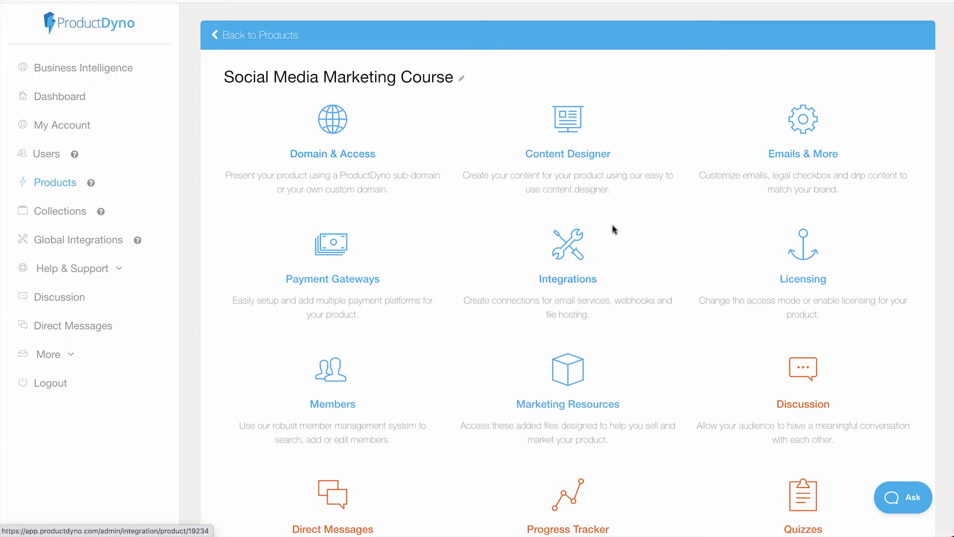
Open the quizzes of the Social Media Marketing Course product and start creating its first quiz.
scroll(629, 234, "down", 3)
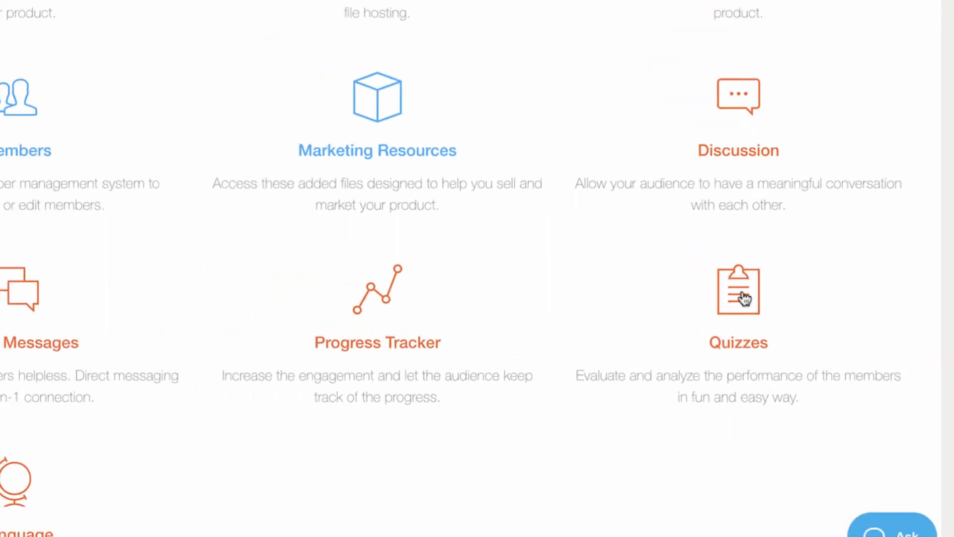
left_click(646, 239)
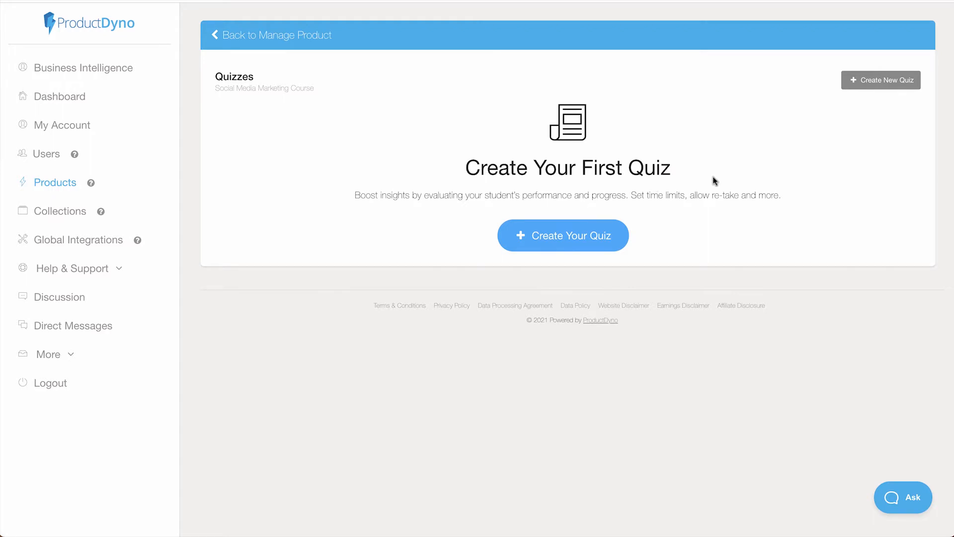
left_click(574, 237)
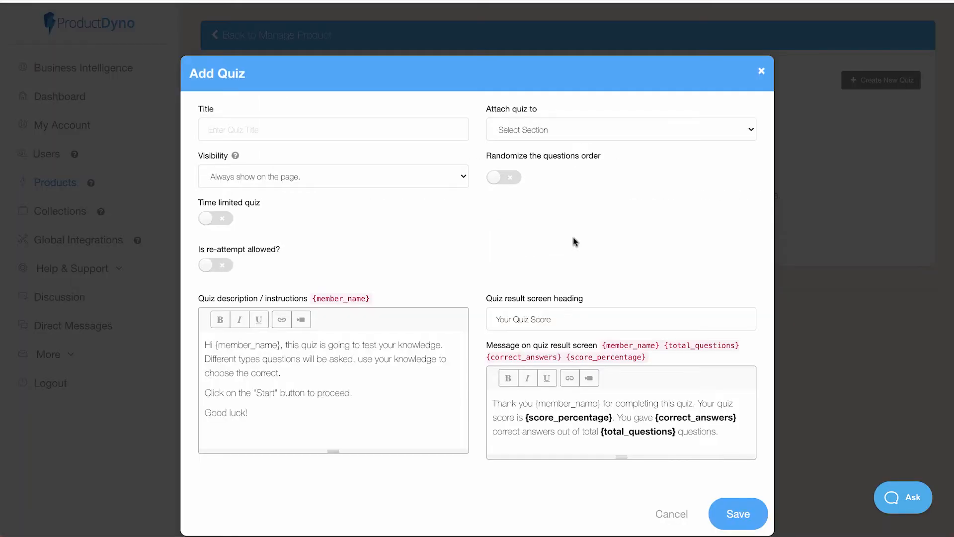
scroll(479, 213, "down", 1)
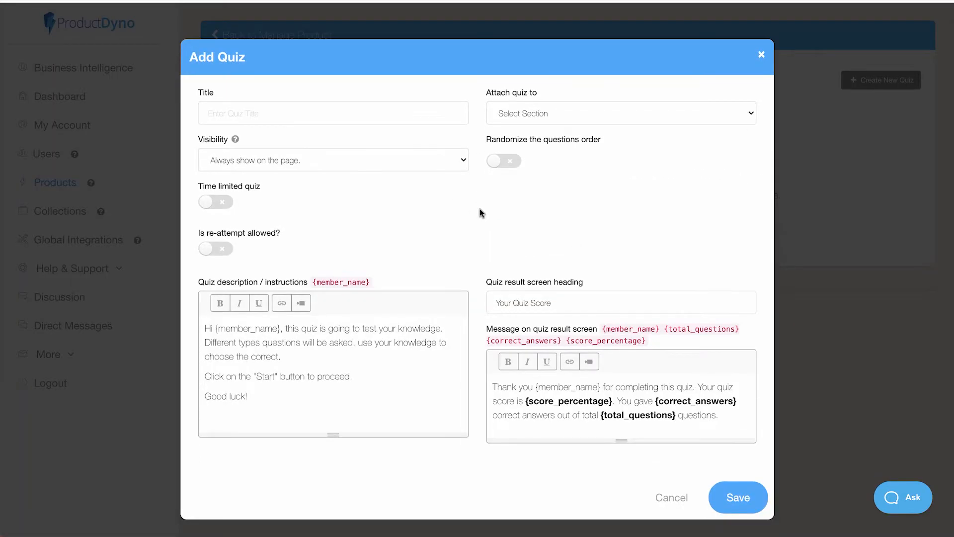
Title the quiz "Social Media Quiz" and attach it to the "Putting It All Together" section.
left_click(324, 113)
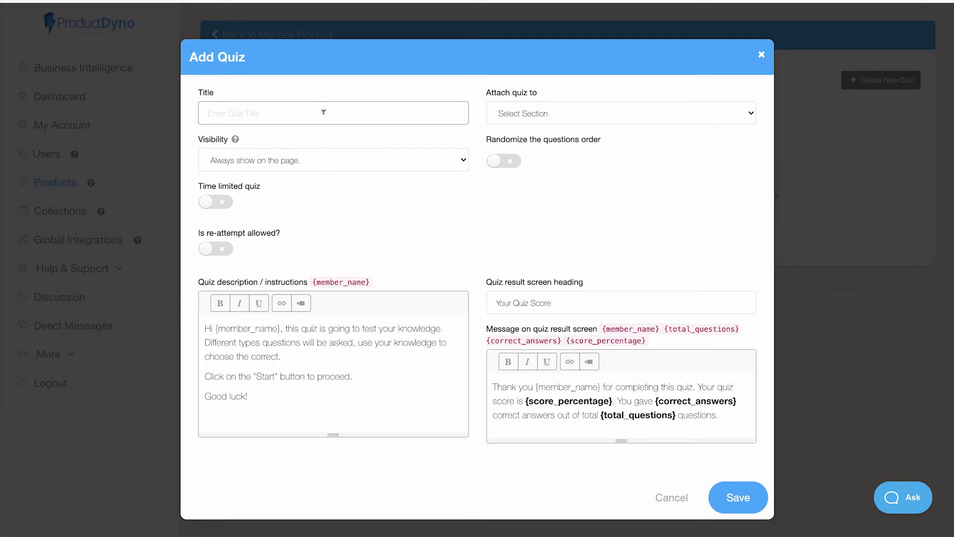
type("Social Media Quiz")
left_click(418, 89)
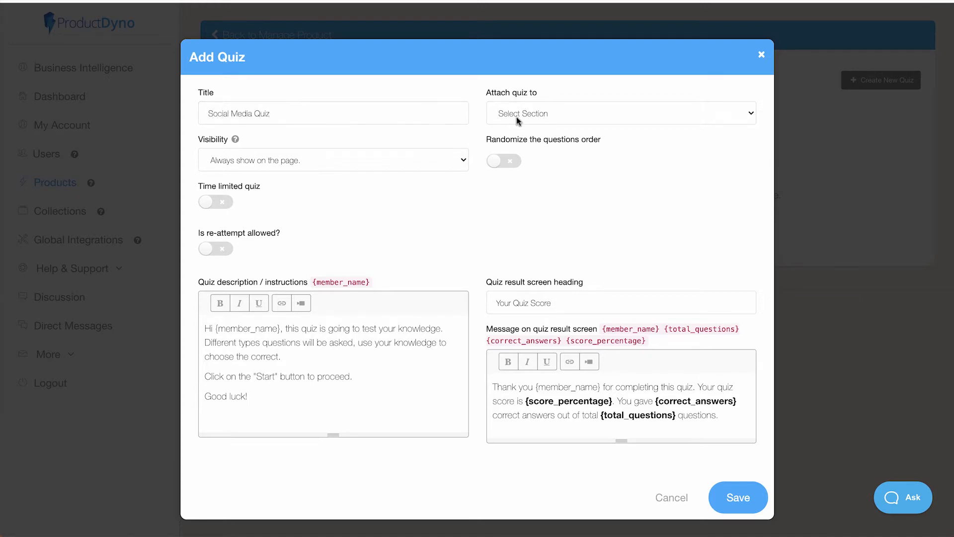
left_click(549, 113)
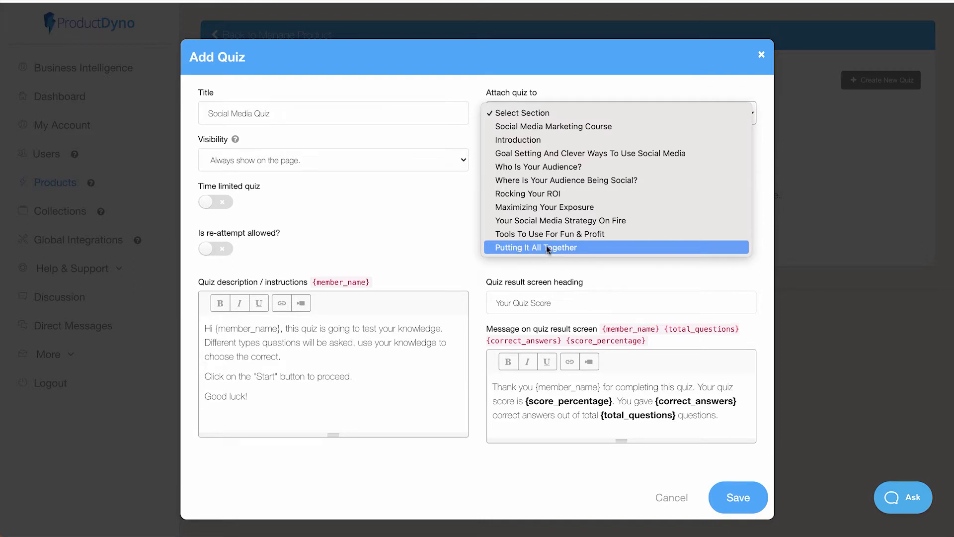
left_click(512, 246)
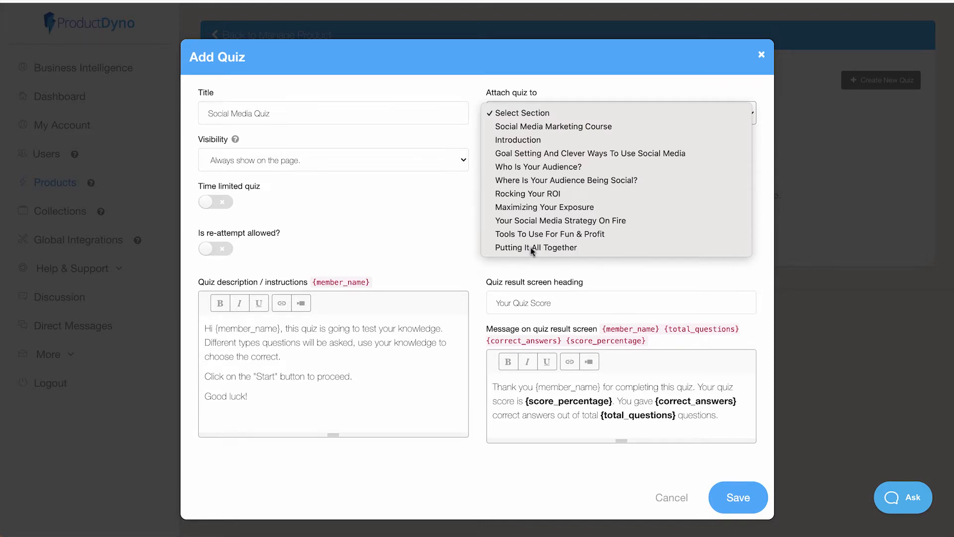
left_click(529, 113)
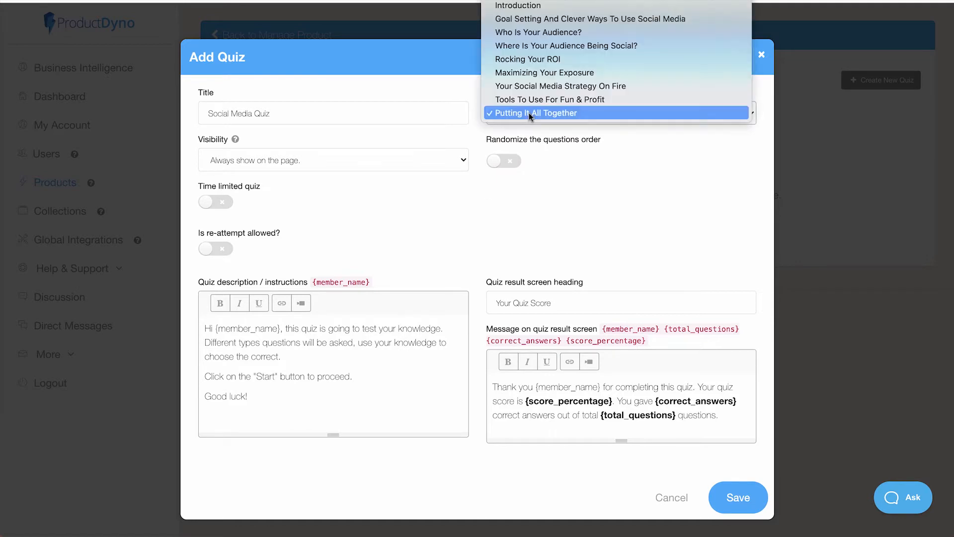
left_click(480, 189)
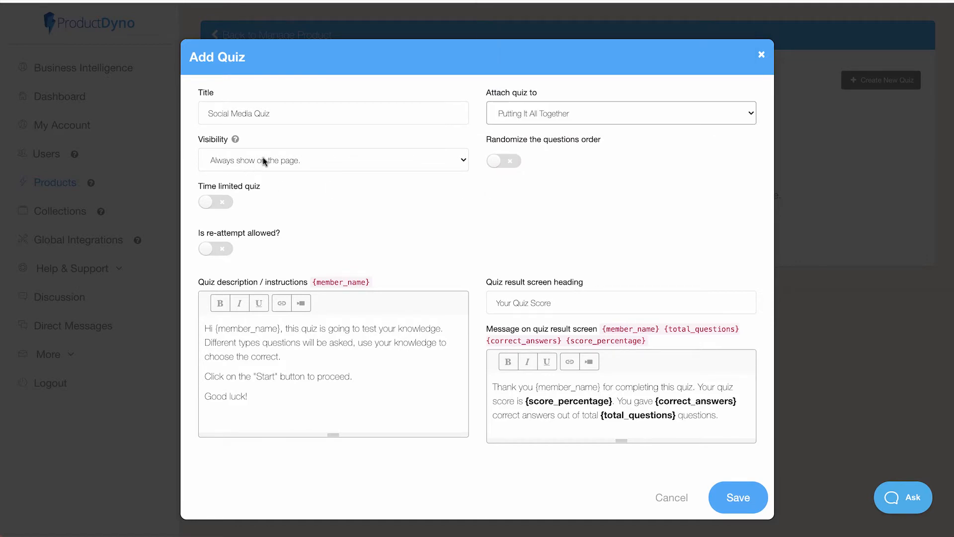
Review the quiz's visibility choices, leaving "Always show on the page." selected.
left_click(302, 160)
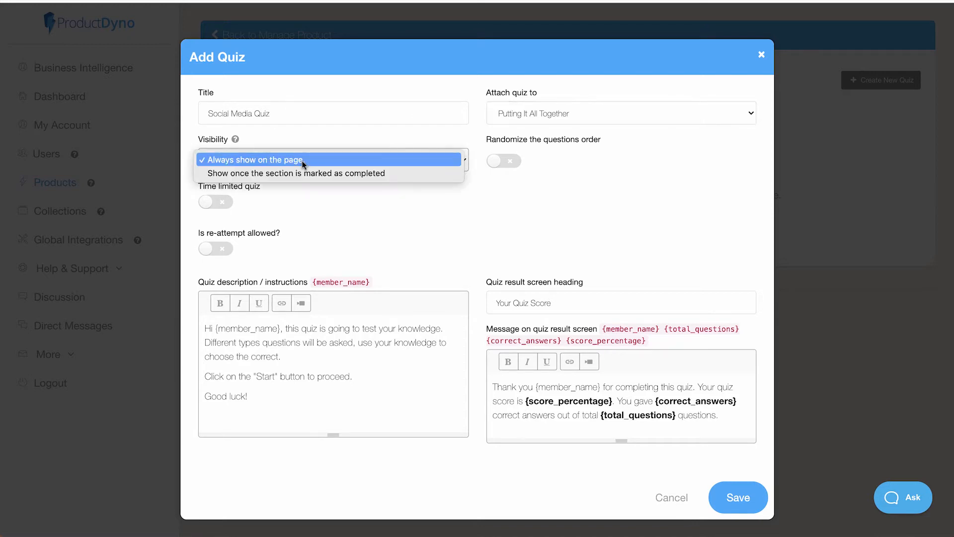
left_click(423, 160)
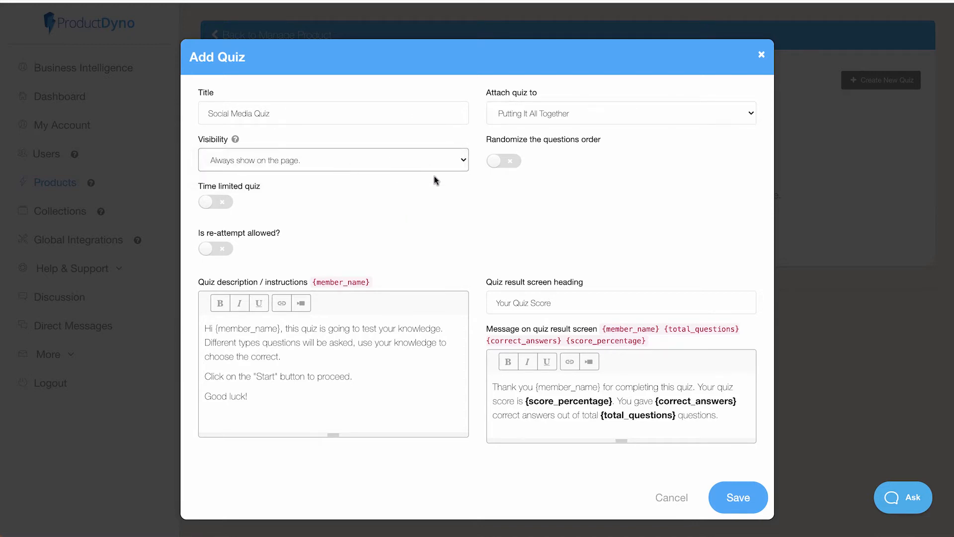
left_click(402, 160)
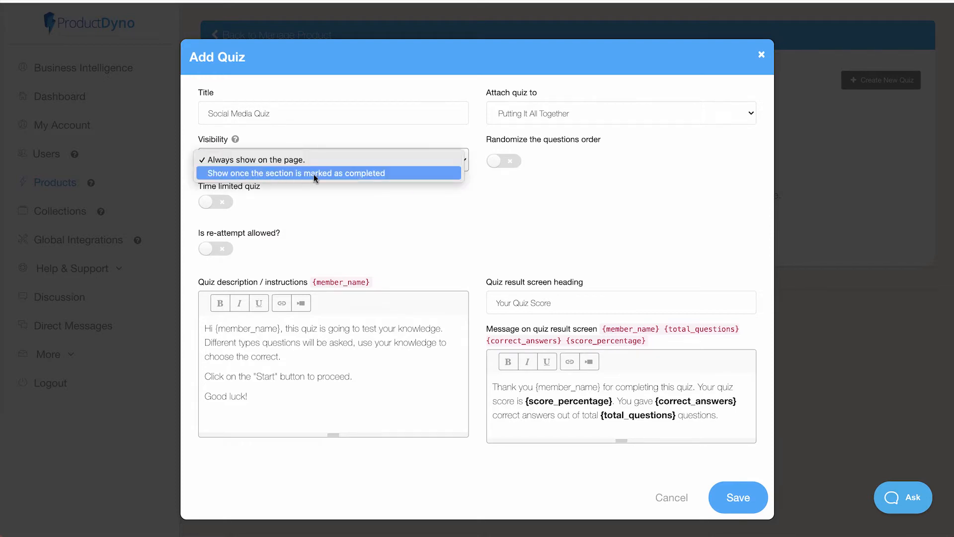
left_click(359, 150)
left_click(360, 150)
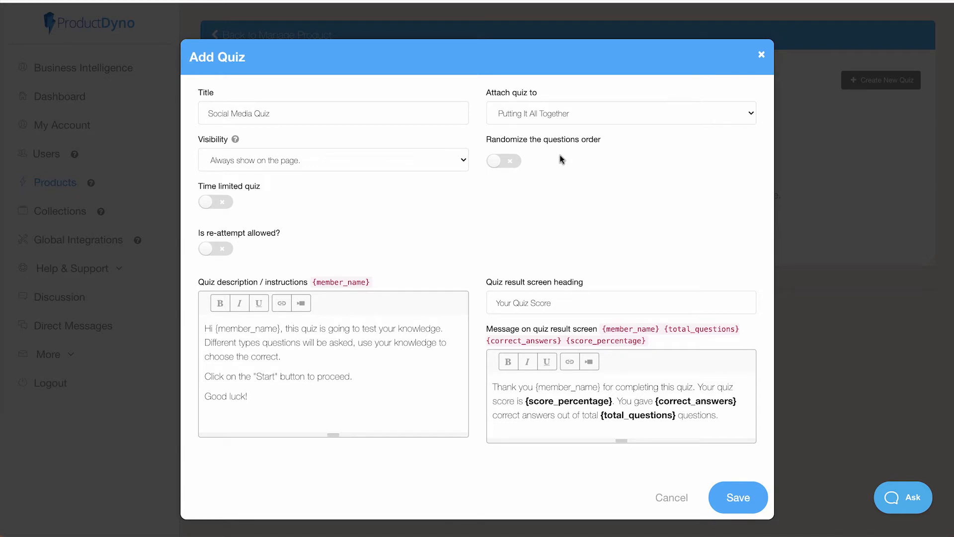
Randomize the quiz's question order and limit the quiz time to 30 minutes.
left_click(502, 161)
left_click(212, 204)
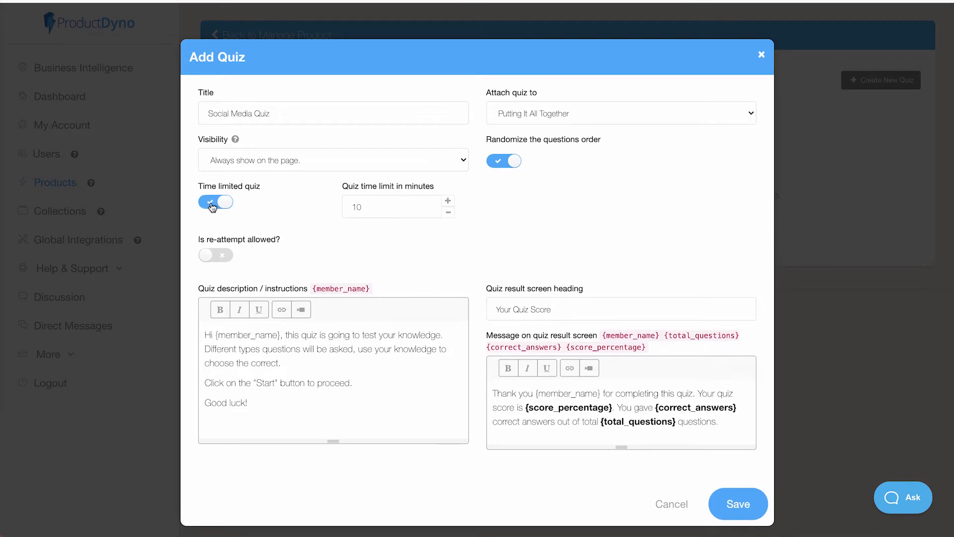
double_click(369, 205)
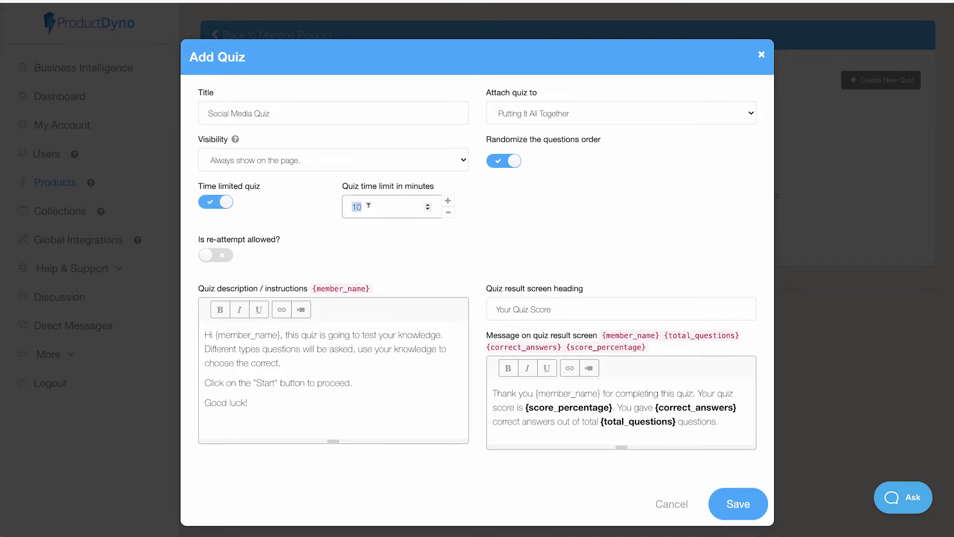
type("30")
left_click(307, 201)
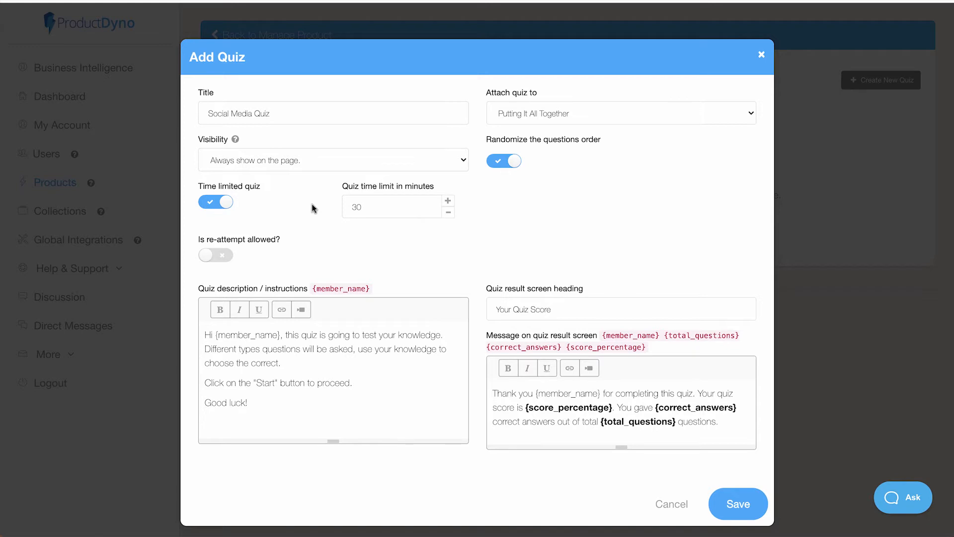
Allow re-attempts of the quiz with an interval of 7 days between them, leaving the number of re-attempts blank.
left_click(215, 259)
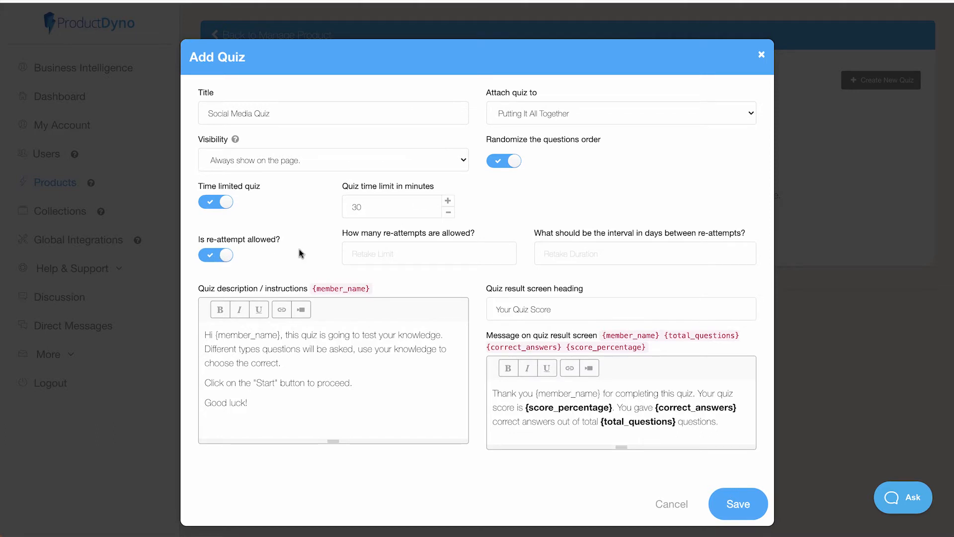
left_click(384, 248)
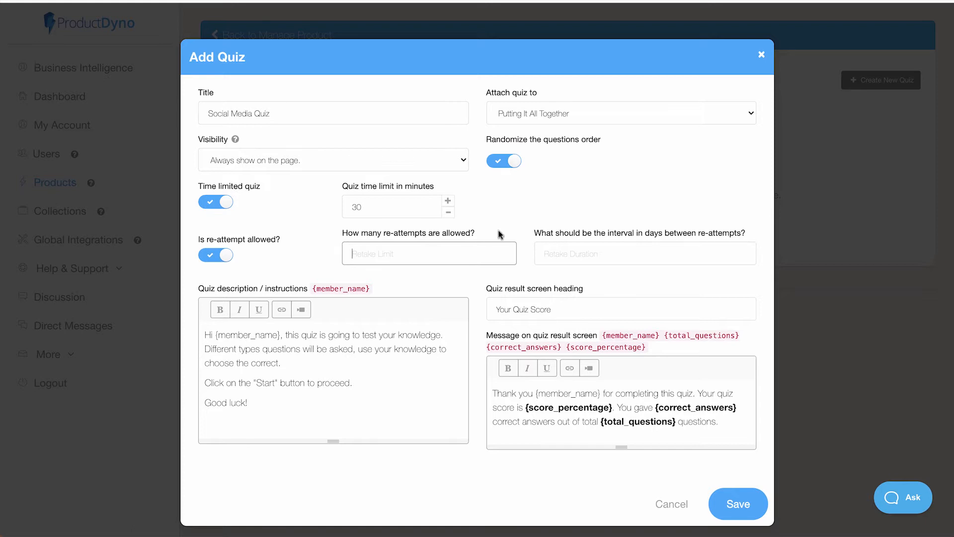
left_click(524, 228)
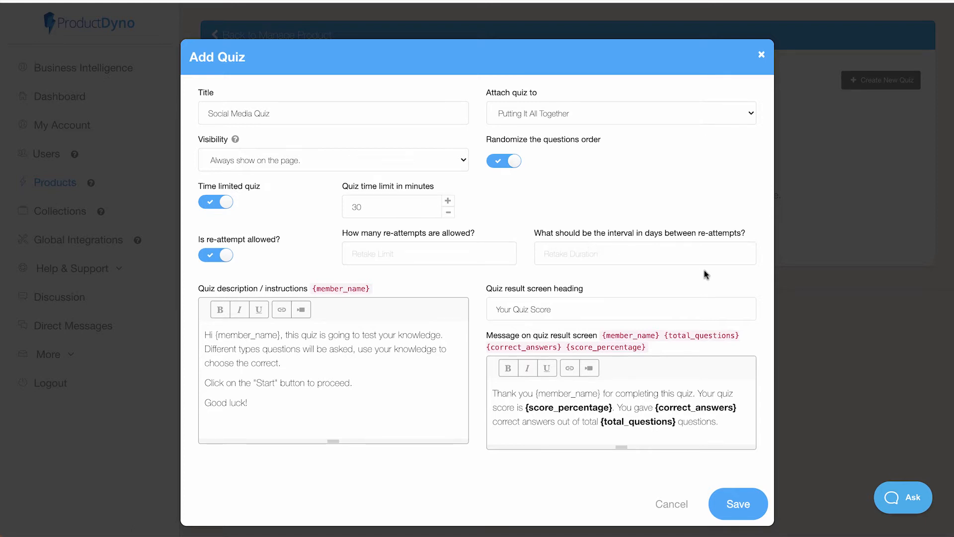
left_click(568, 247)
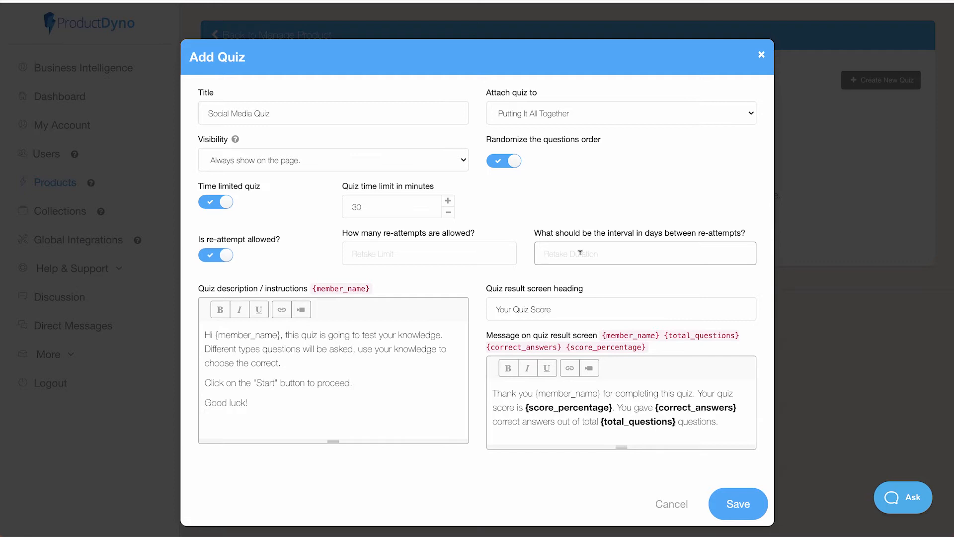
type("7")
left_click(521, 228)
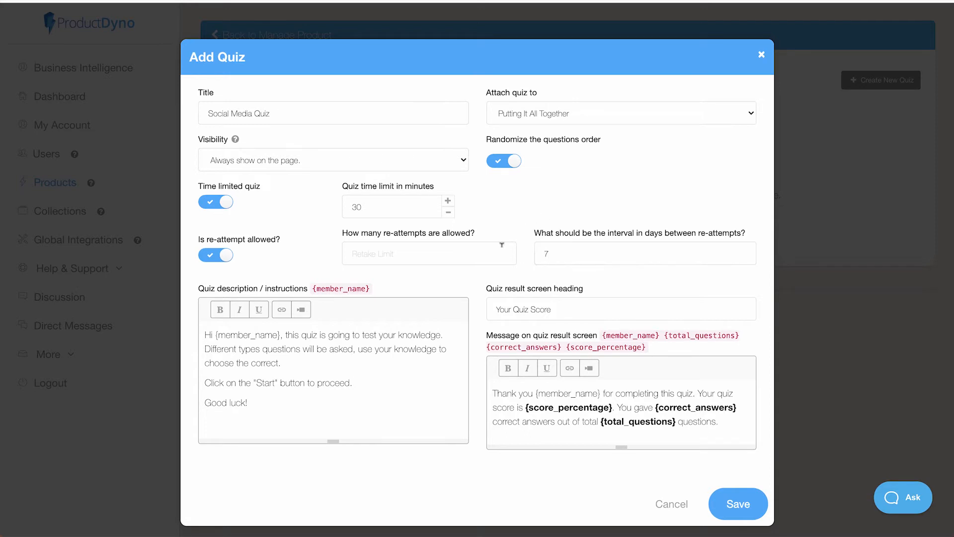
Check the default quiz instructions and result message, then save the quiz and dismiss the notification.
scroll(503, 245, "down", 1)
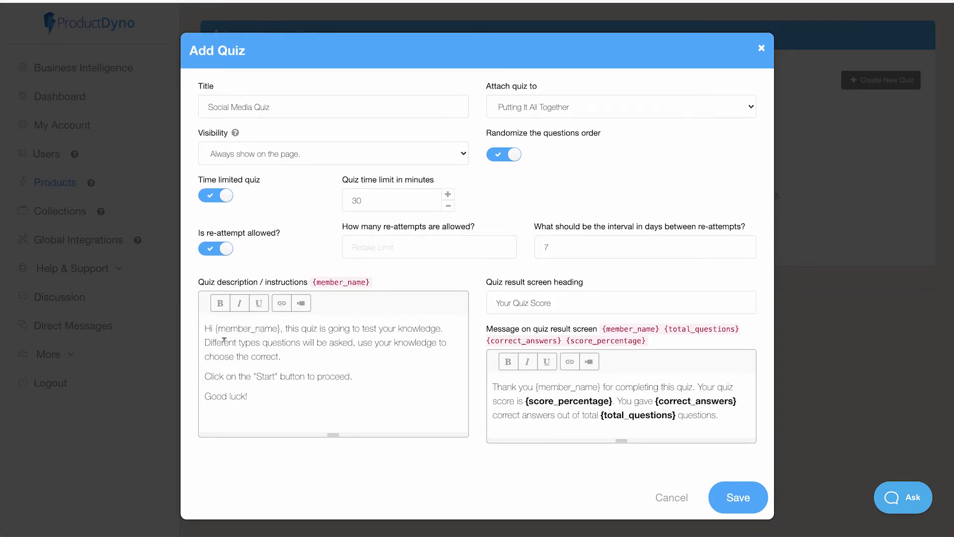
left_click_drag(204, 328, 251, 398)
left_click(335, 364)
left_click(626, 393)
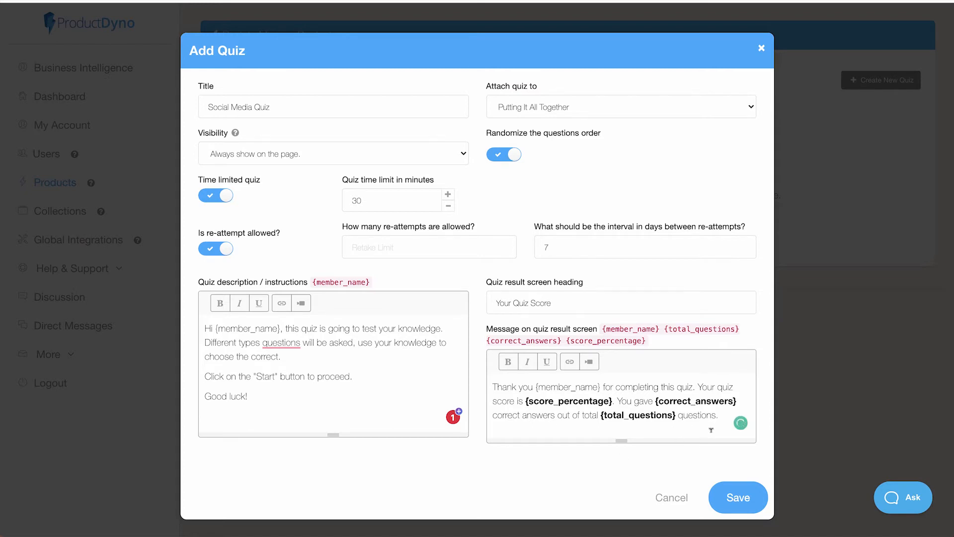
left_click(738, 500)
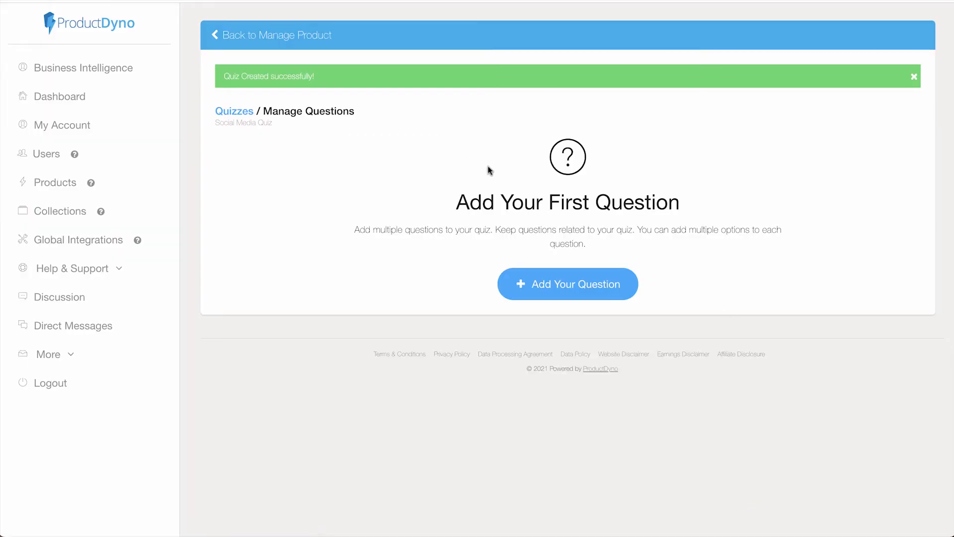
left_click(914, 76)
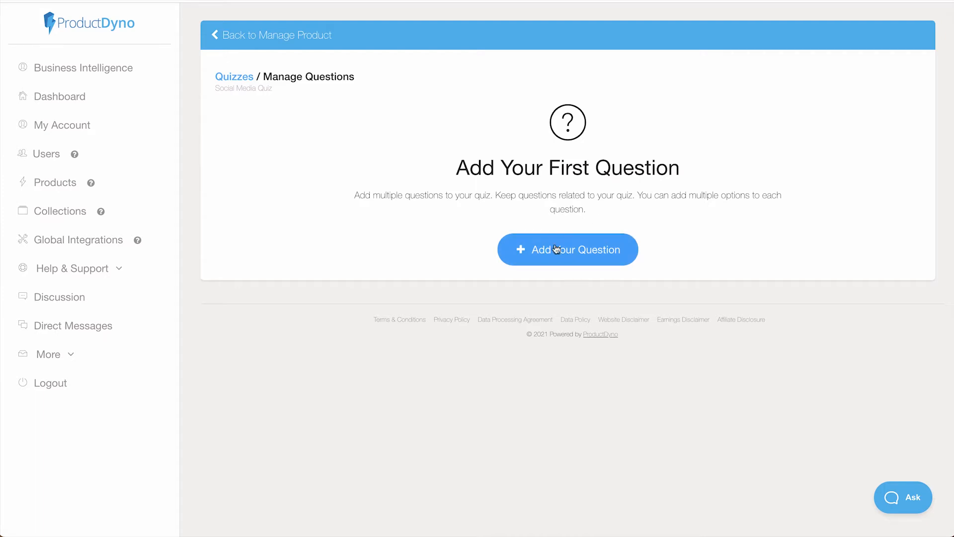
Start the quiz's first question with the text "Which of these is NOT a social media platform?".
left_click(569, 254)
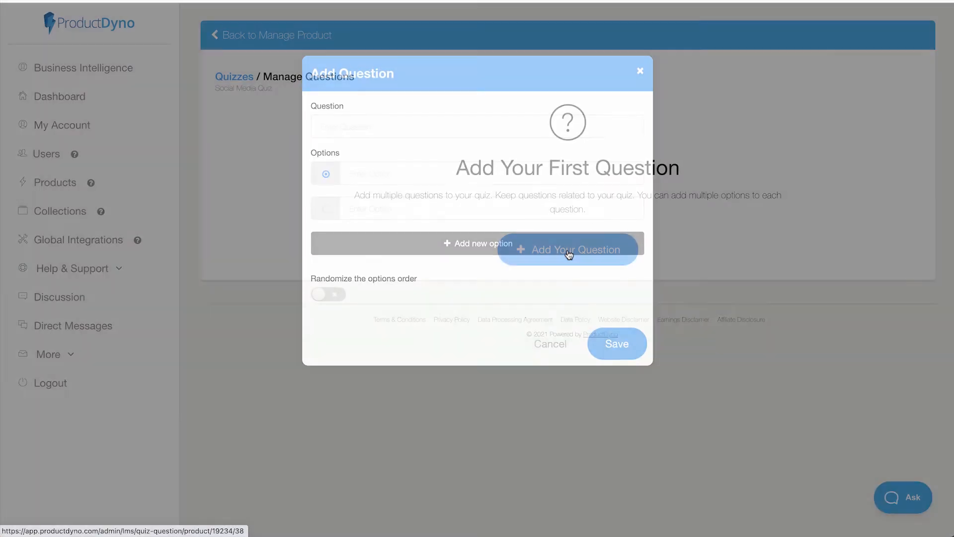
left_click(398, 127)
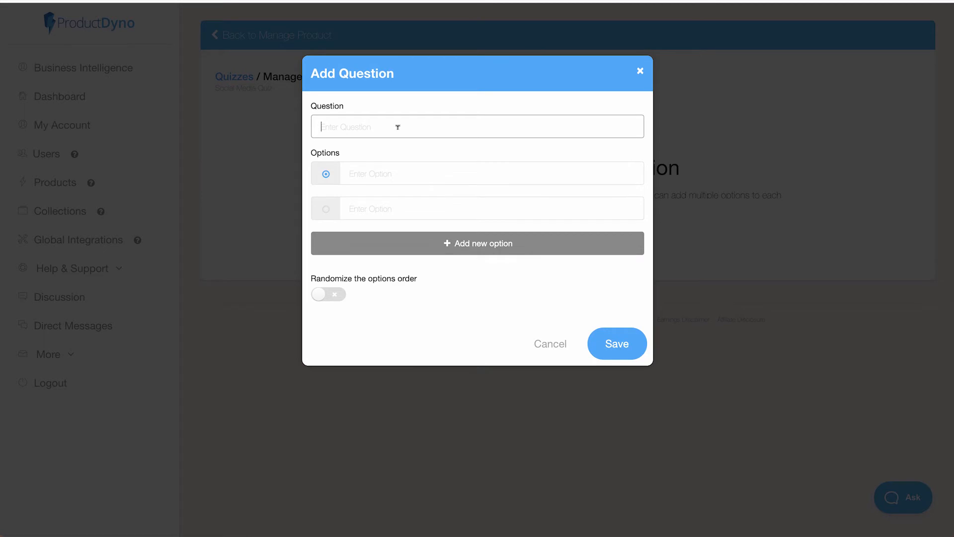
type("Which of these is NOT a social media platform?")
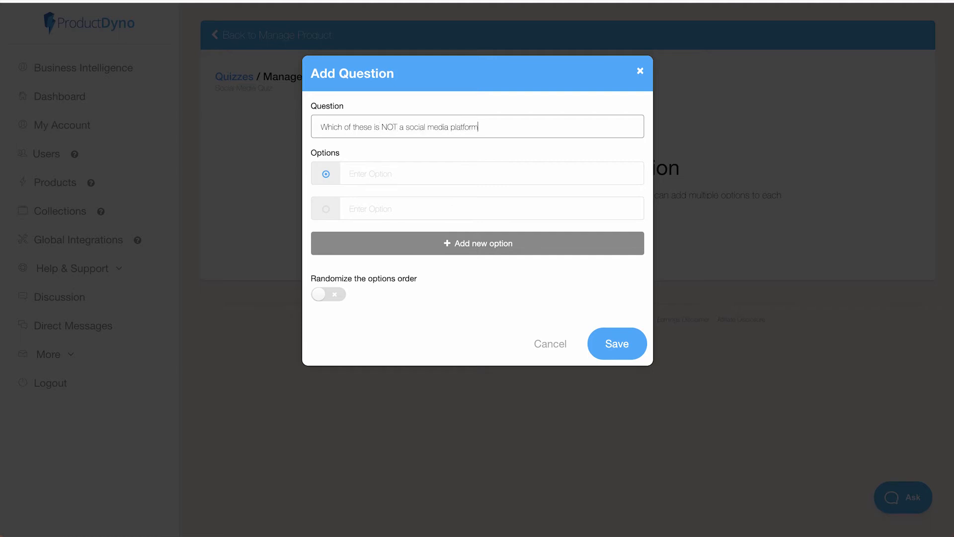
Enter the answer options Facebook, Twitter, Forbes and LinkedIn, and mark Forbes as the correct answer.
left_click(389, 164)
type("Facebook")
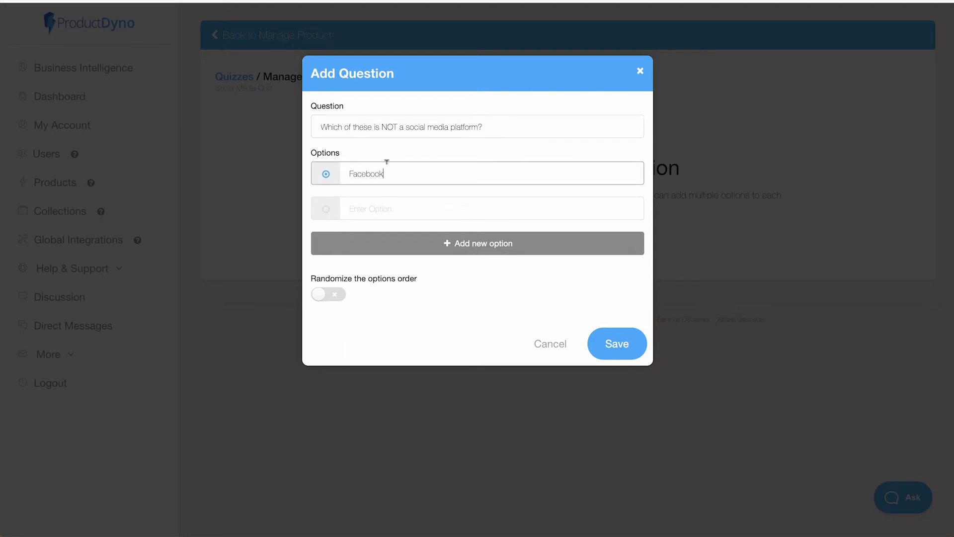
left_click(373, 202)
type("Twitter")
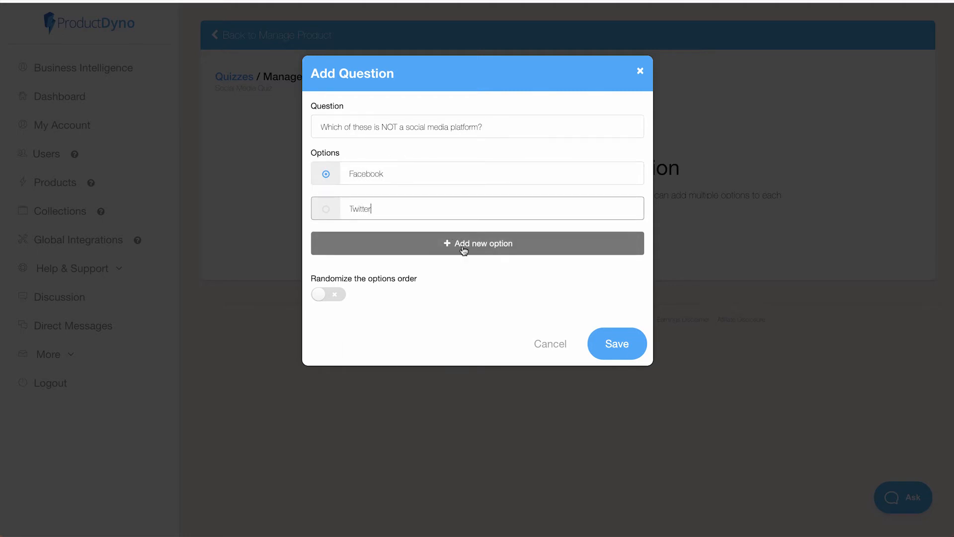
left_click(470, 247)
left_click(400, 230)
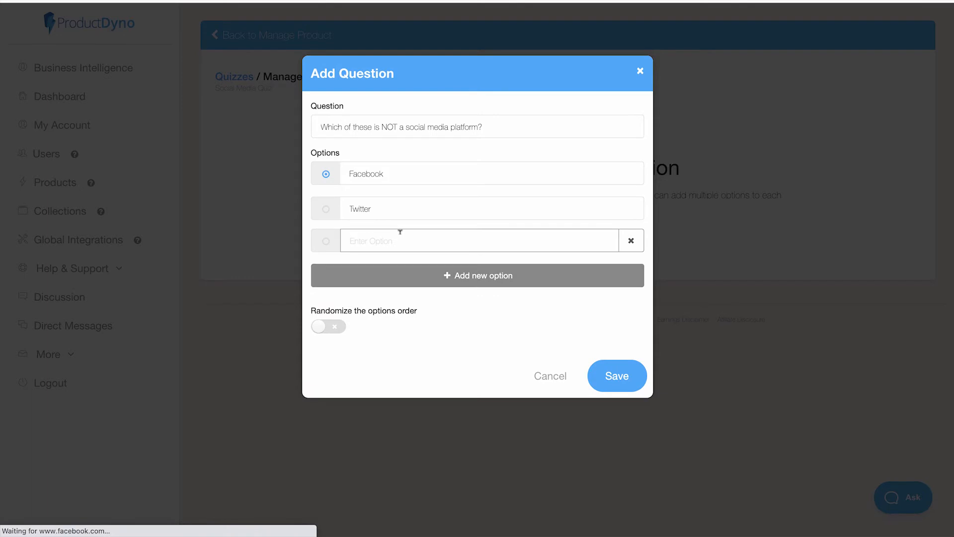
type("Forbes")
left_click(403, 275)
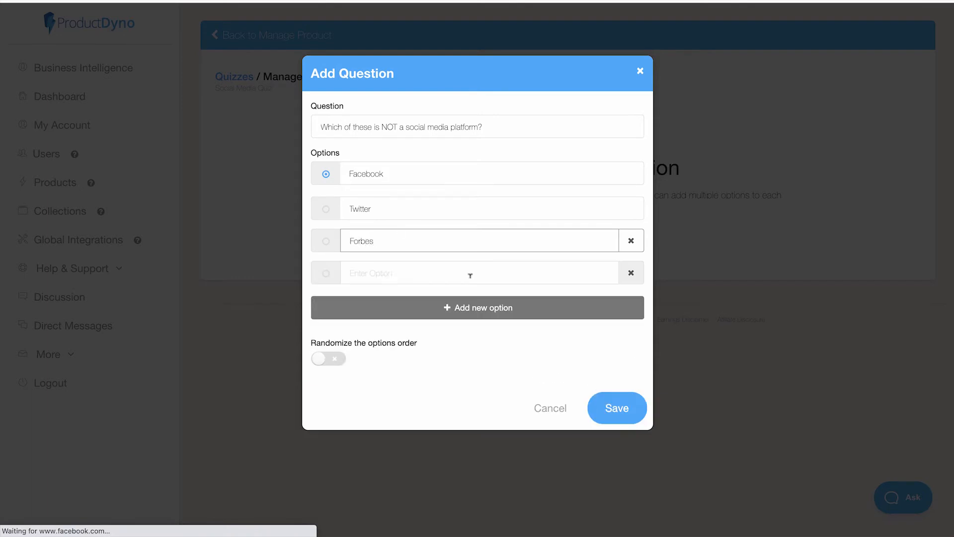
type("LinkedI")
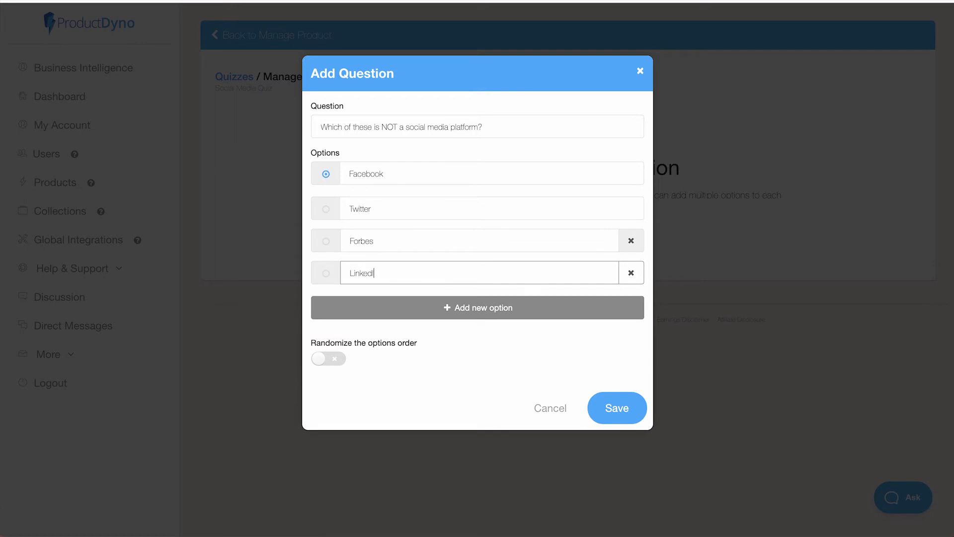
type("n")
left_click(327, 243)
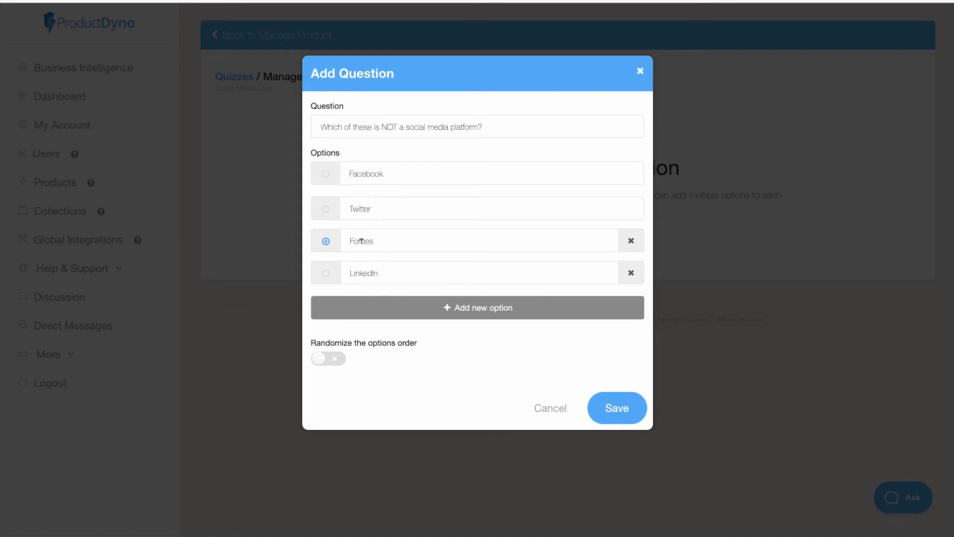
Turn on randomizing of the options order for the first question and save it with its four answer options.
left_click(478, 313)
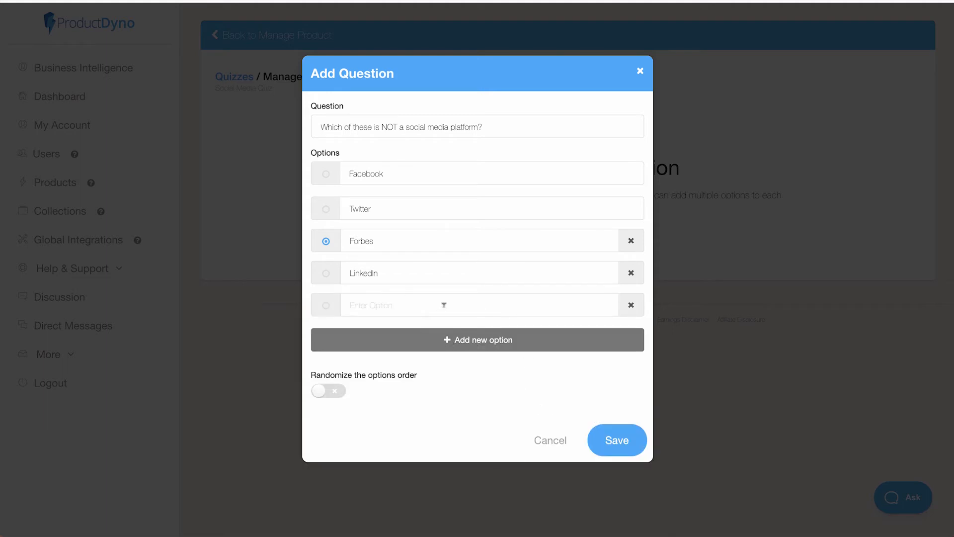
left_click(631, 306)
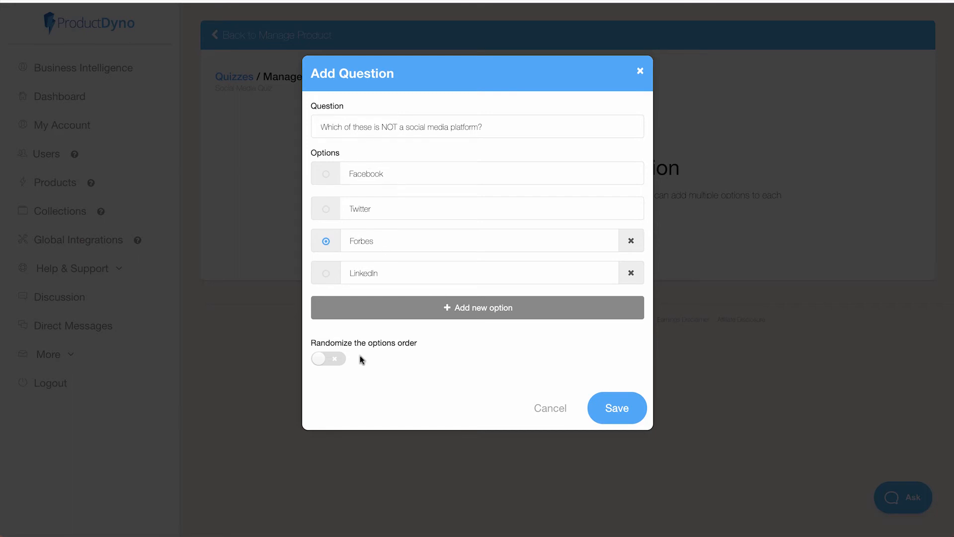
left_click(328, 358)
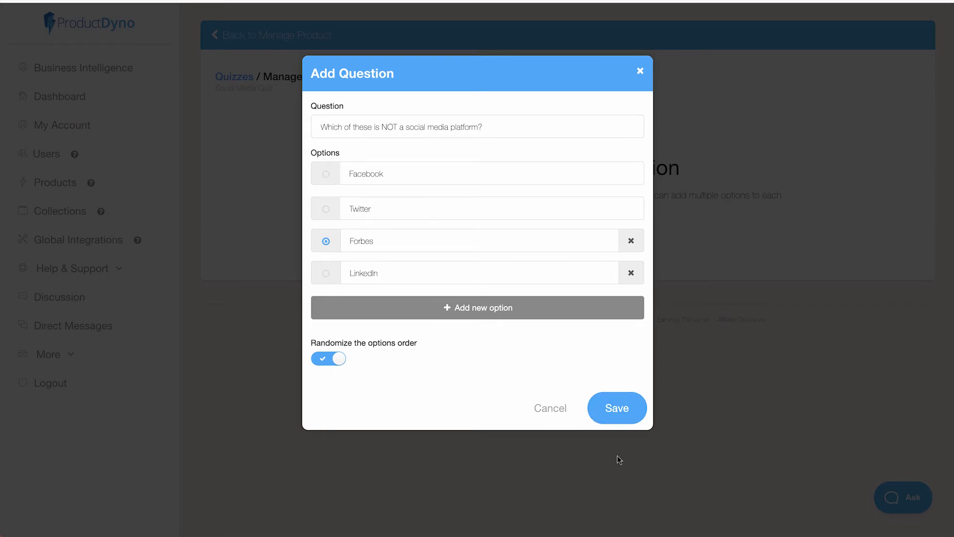
left_click(617, 409)
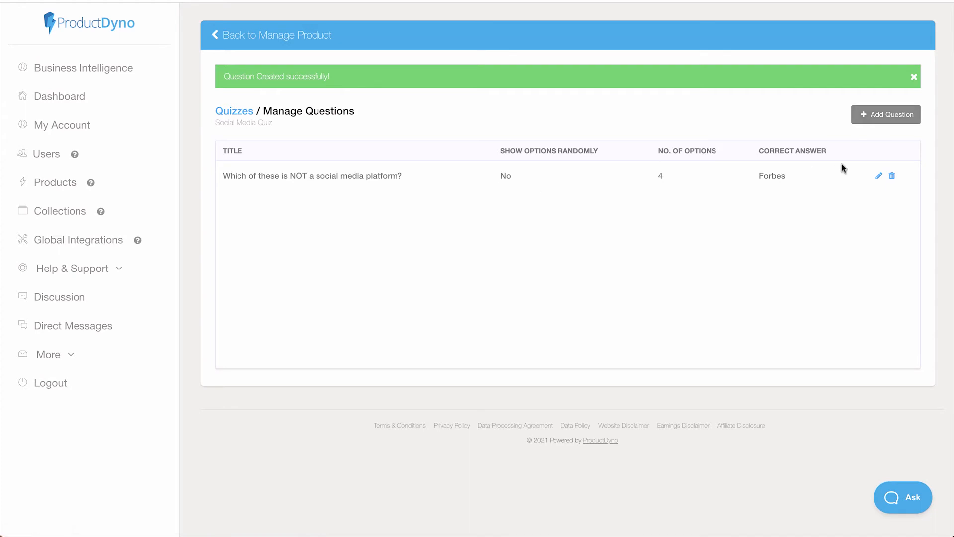
Fill in a second question, "Can you run ads on Facebook?", with the options Yes and No, keeping Yes as the correct answer.
left_click(876, 120)
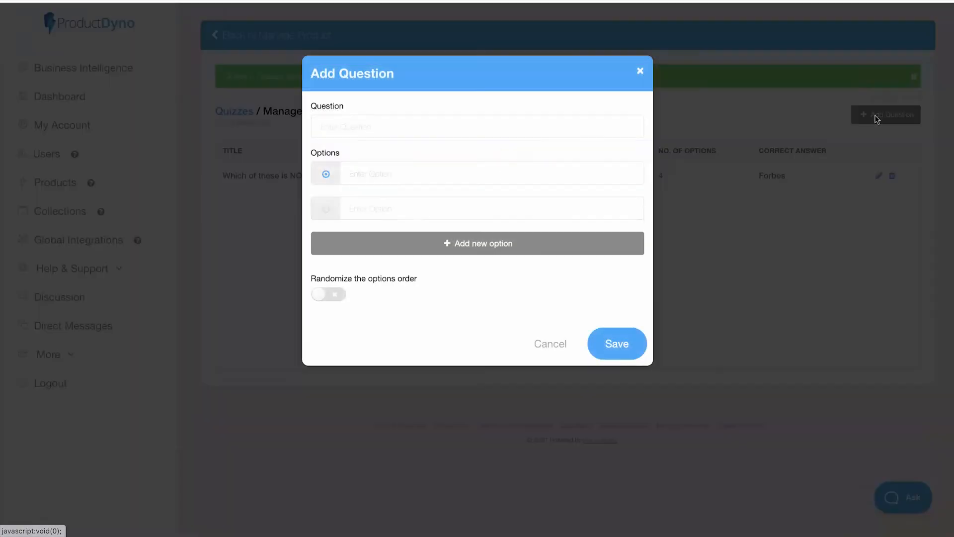
left_click(422, 121)
type("Can you run ")
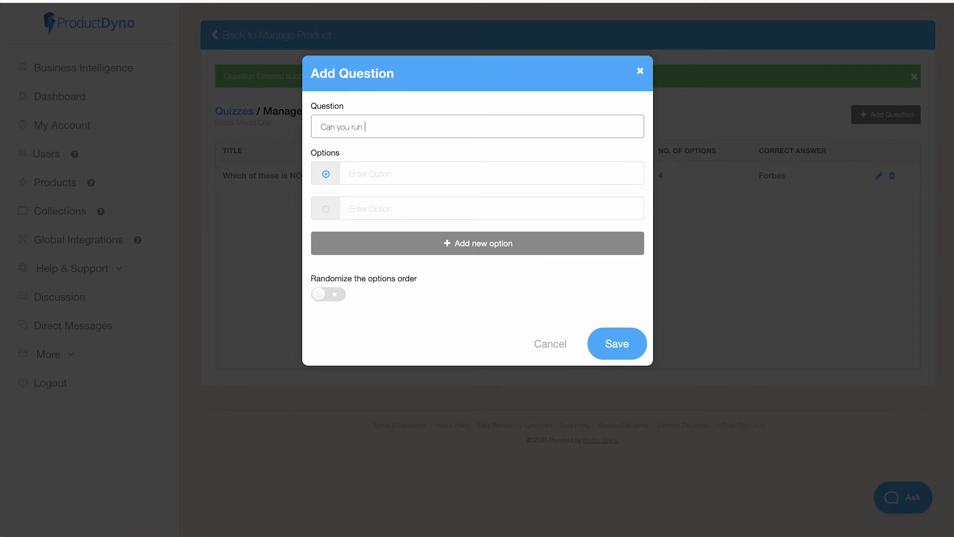
type("ads on Facebook?")
left_click(379, 173)
type("Yes")
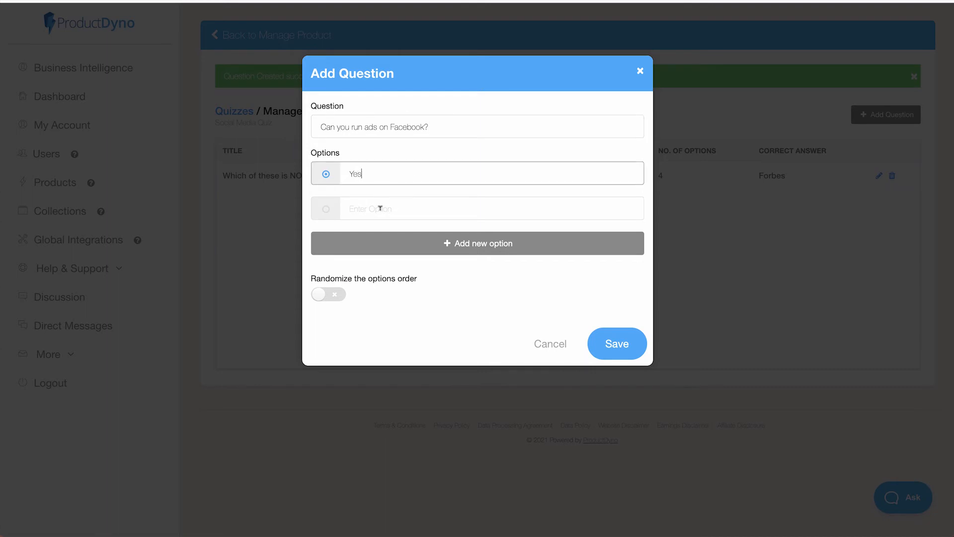
left_click(379, 208)
type("No")
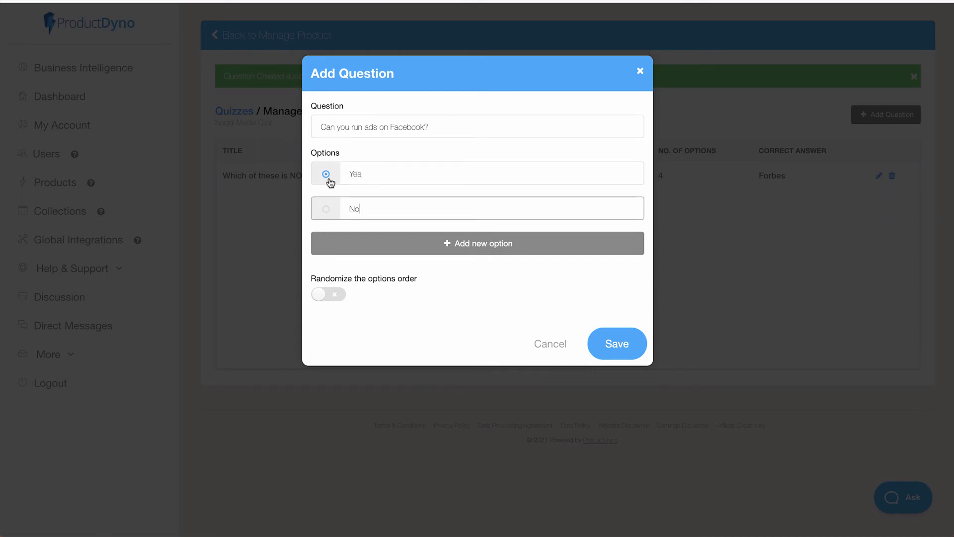
Randomize the options order of the Facebook ads question, save it and dismiss the notification.
left_click(336, 300)
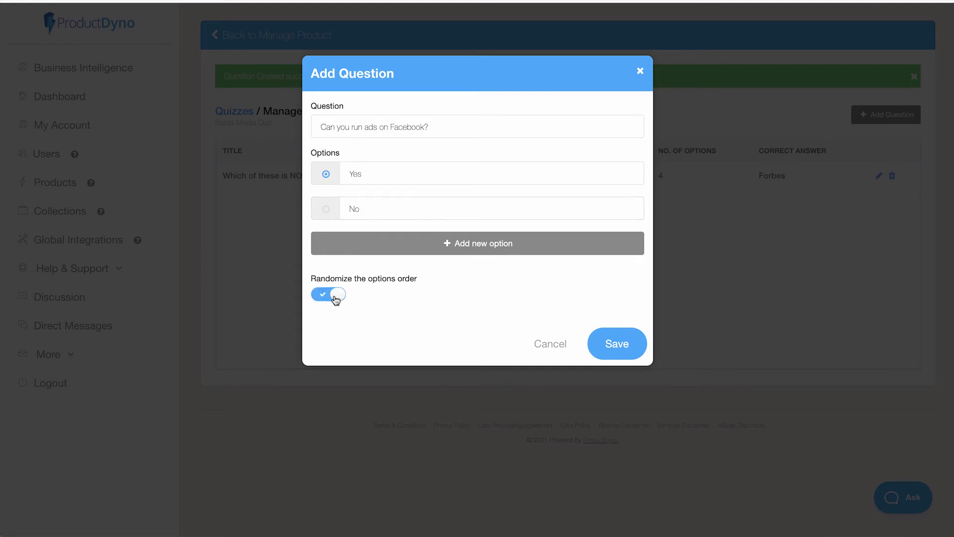
left_click(613, 347)
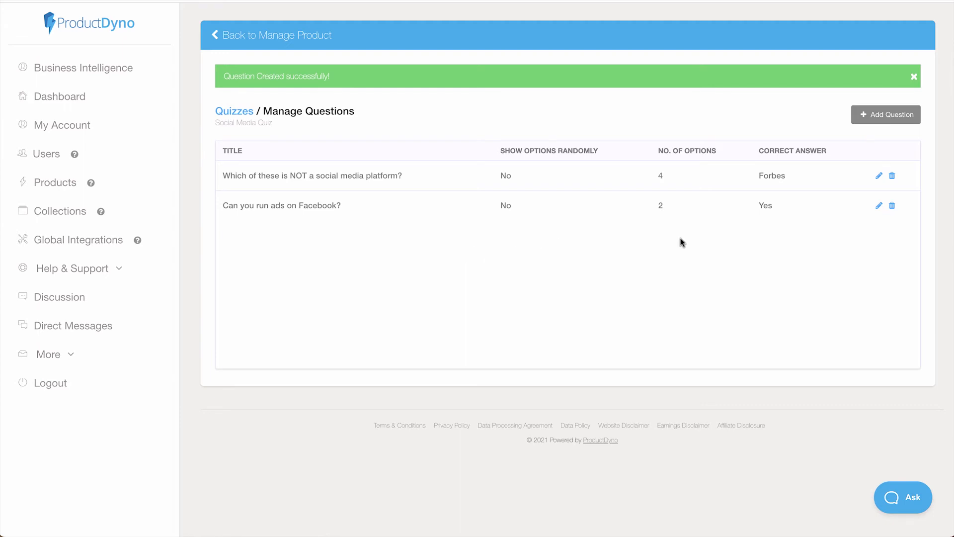
left_click(915, 78)
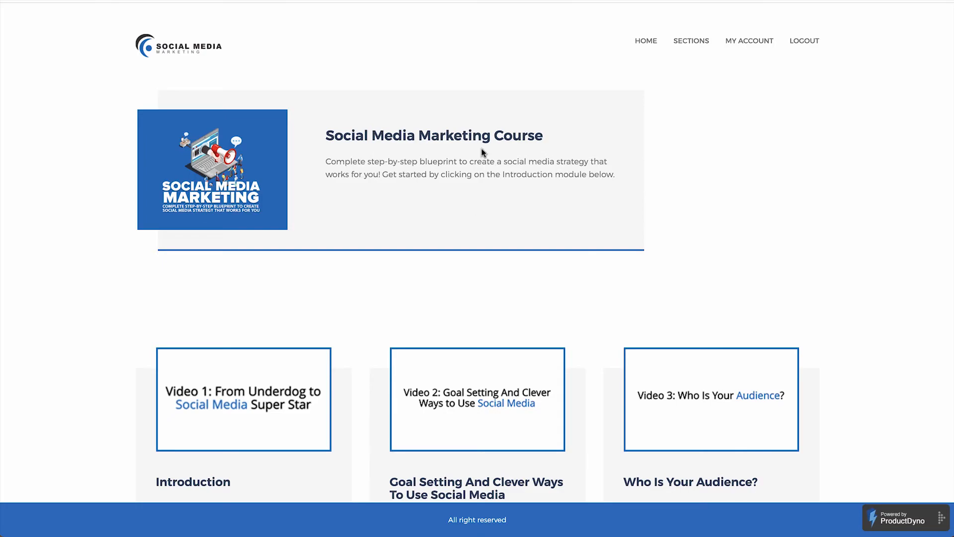
In the Social Media Marketing Course member page, open the Putting It All Together section and go to the quiz at its end.
scroll(476, 235, "down", 15)
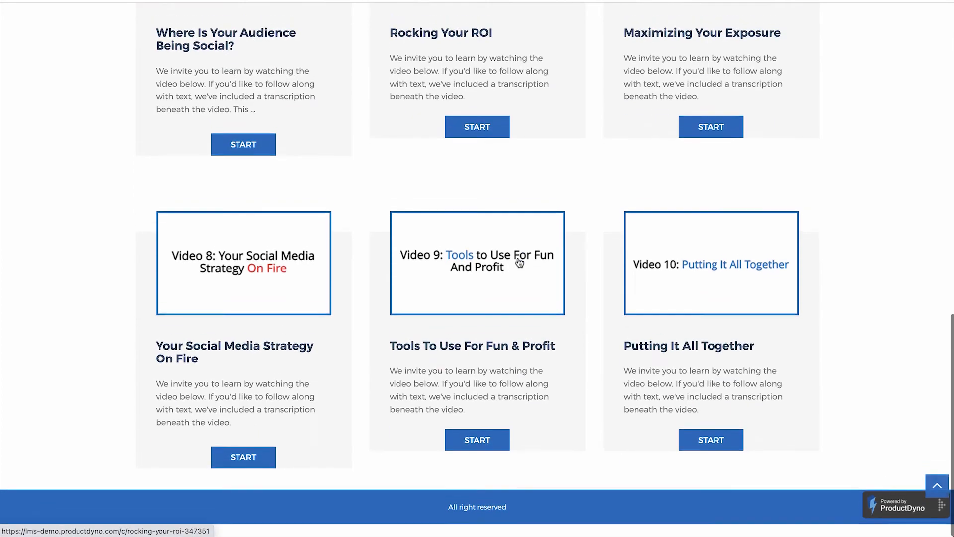
scroll(519, 262, "up", 14)
scroll(537, 307, "down", 14)
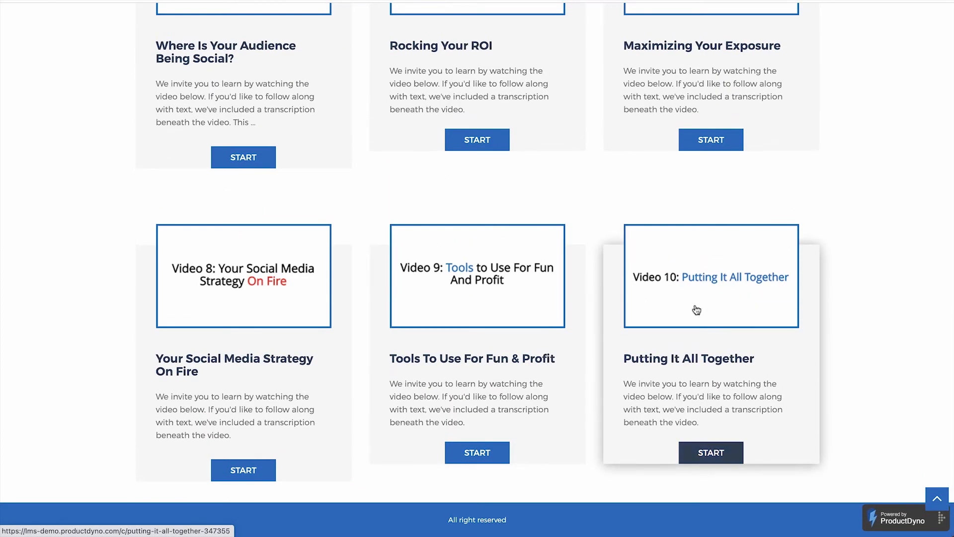
left_click(700, 288)
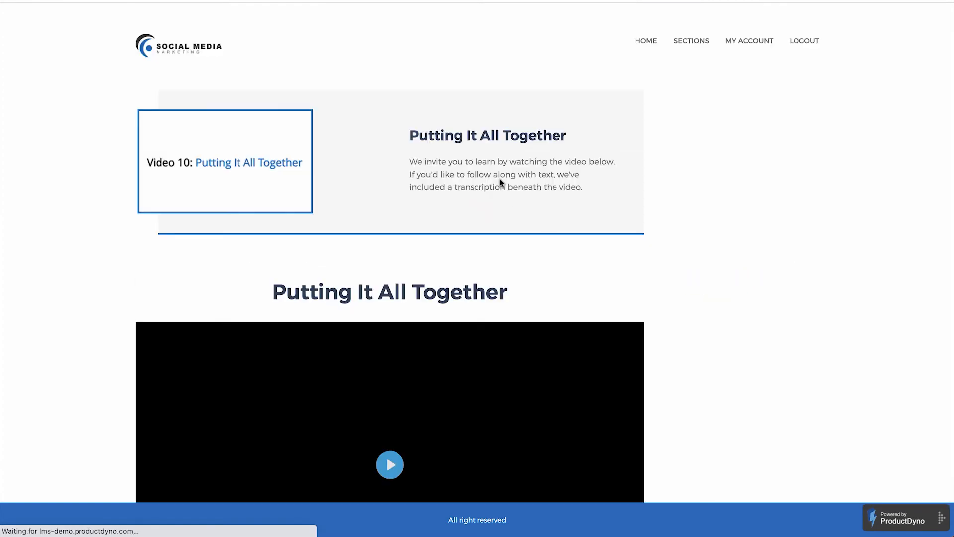
scroll(499, 178, "down", 20)
scroll(504, 228, "down", 15)
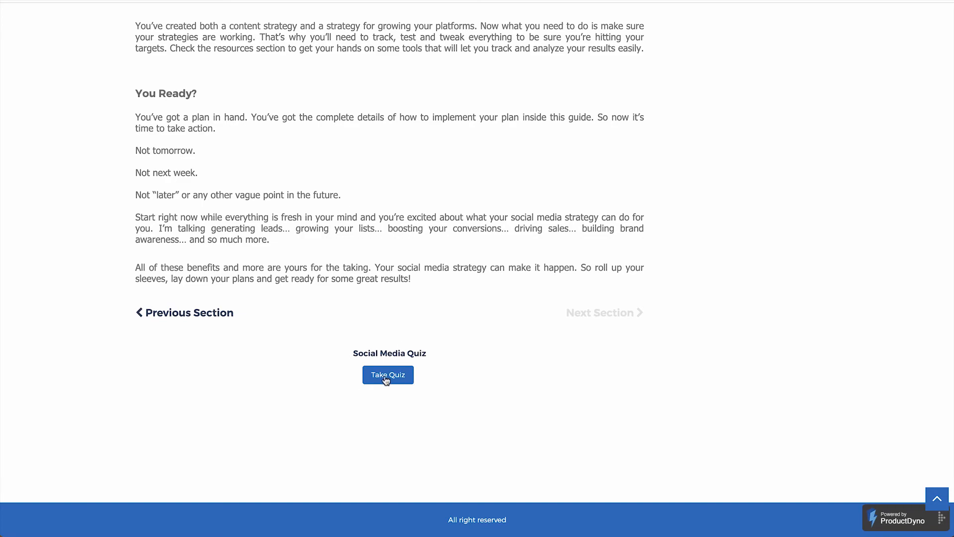
Open the Social Media Quiz and examine its instructions, including the greeting with the member's name.
left_click(386, 377)
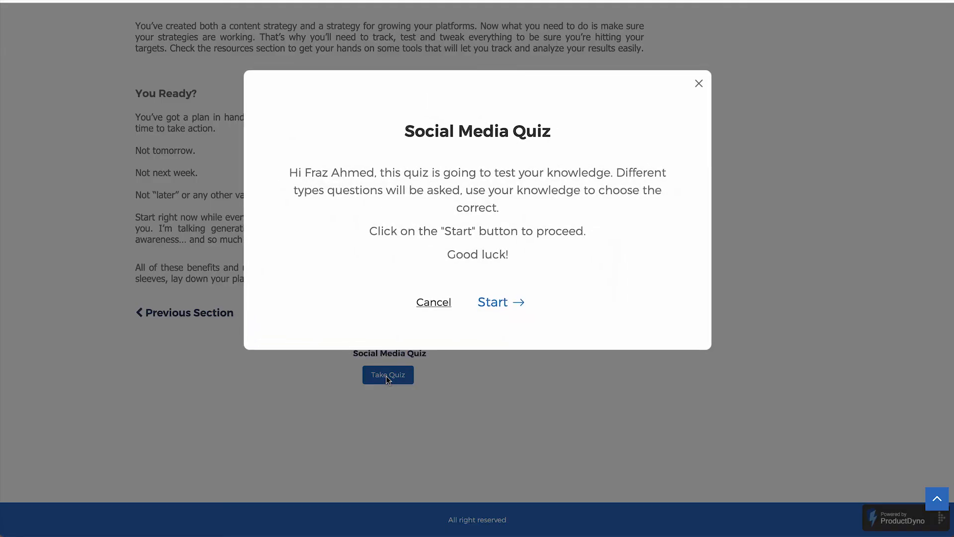
left_click_drag(290, 170, 522, 255)
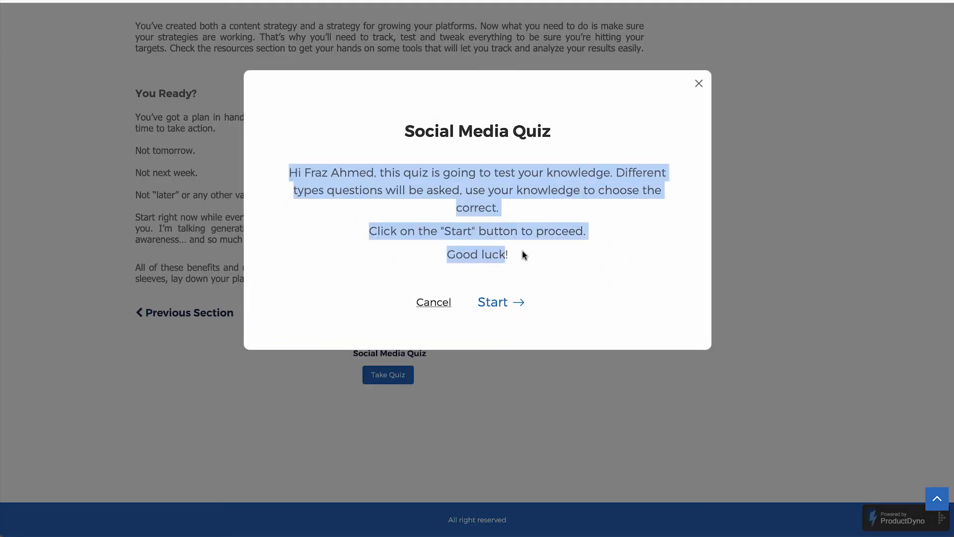
left_click(313, 186)
left_click_drag(305, 168, 375, 173)
left_click(313, 169)
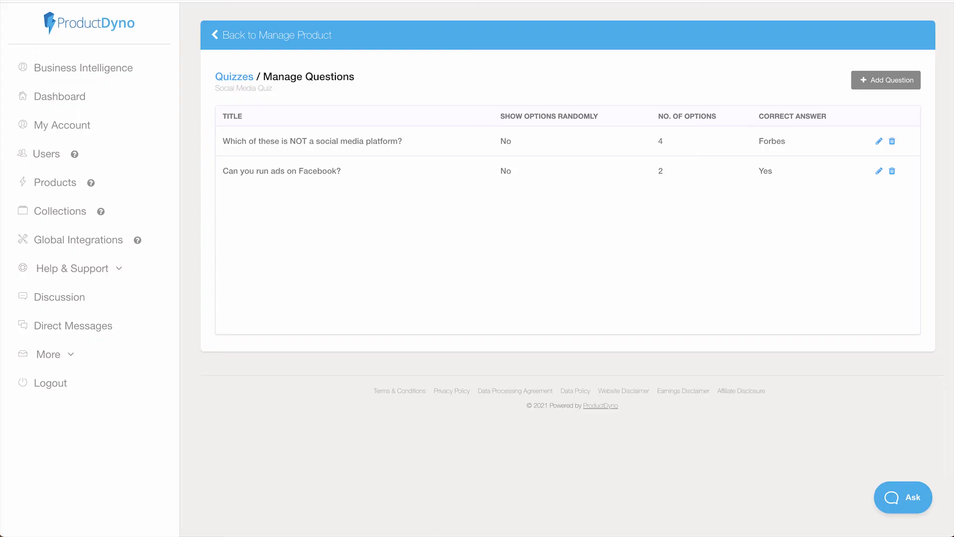
Back in the ProductDyno admin, open the Social Media Quiz settings and examine the {member_name} placeholder in the instructions.
left_click(236, 80)
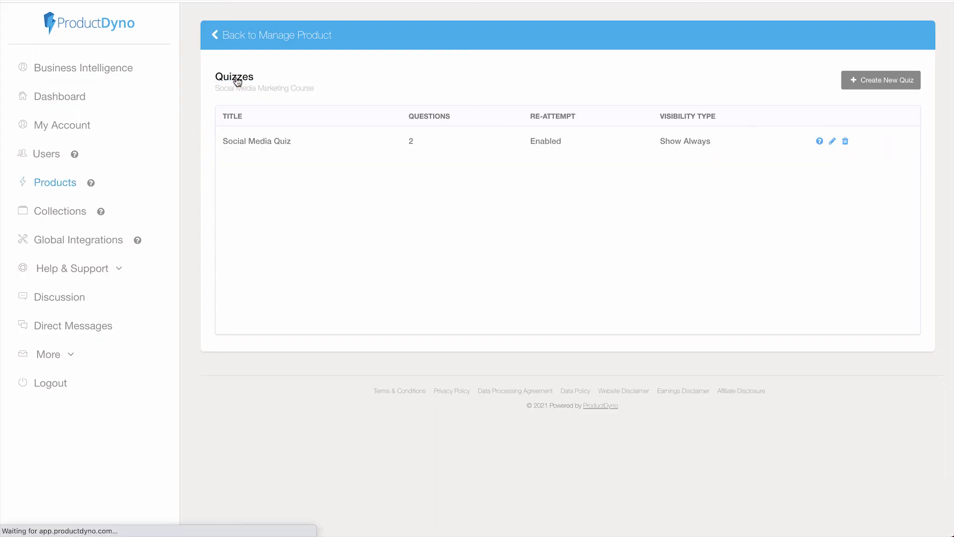
left_click(832, 142)
scroll(777, 170, "down", 1)
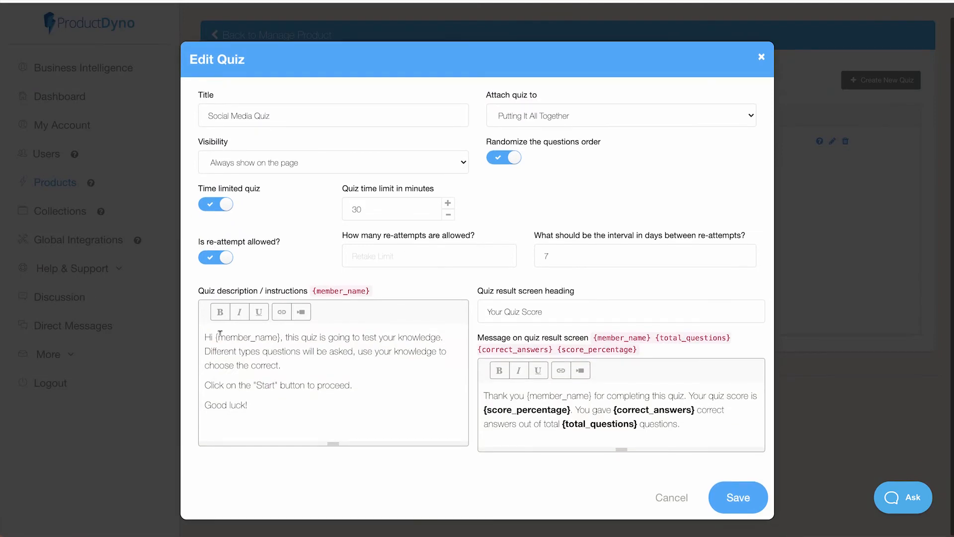
left_click_drag(216, 337, 278, 337)
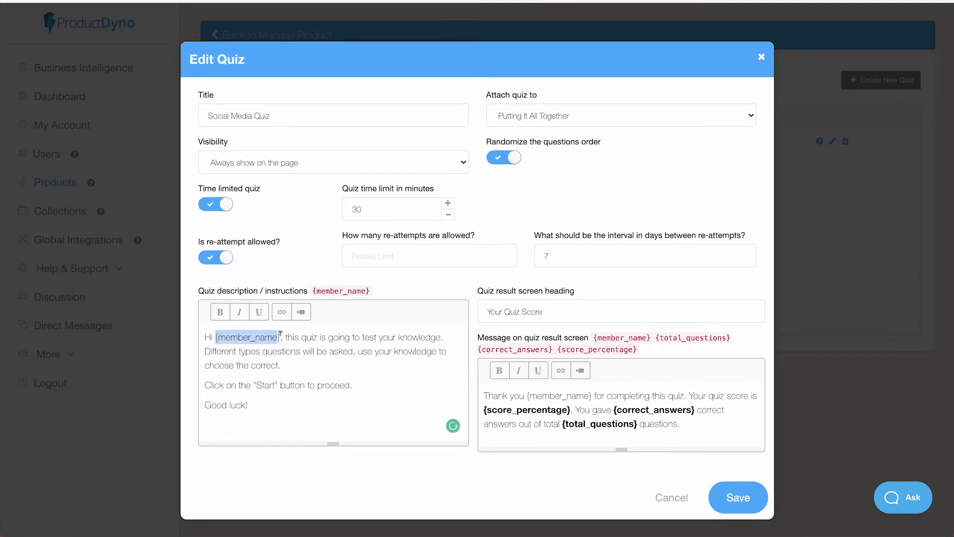
left_click(280, 335)
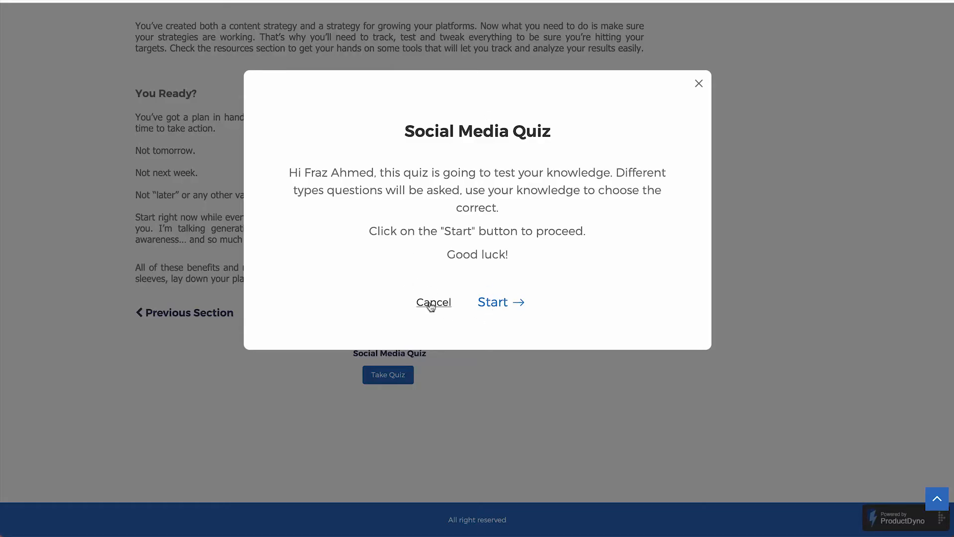
On the course page, start the Social Media Quiz from a freshly opened introduction and leave it at the first question.
left_click(699, 84)
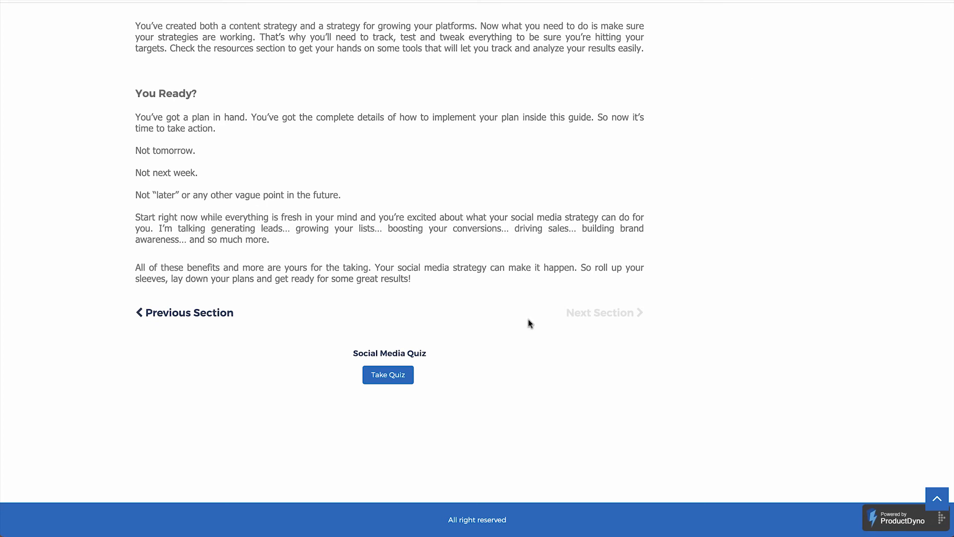
left_click(388, 376)
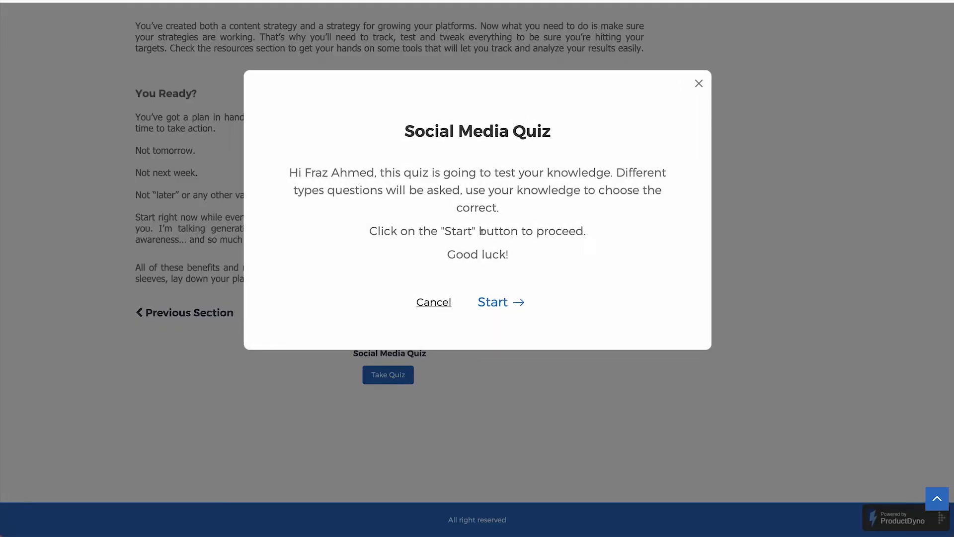
left_click(501, 306)
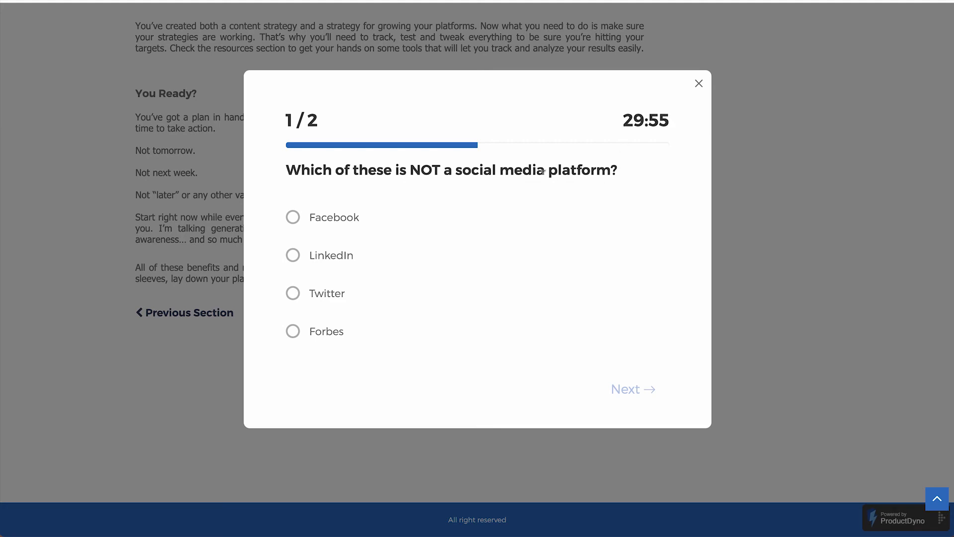
left_click(699, 83)
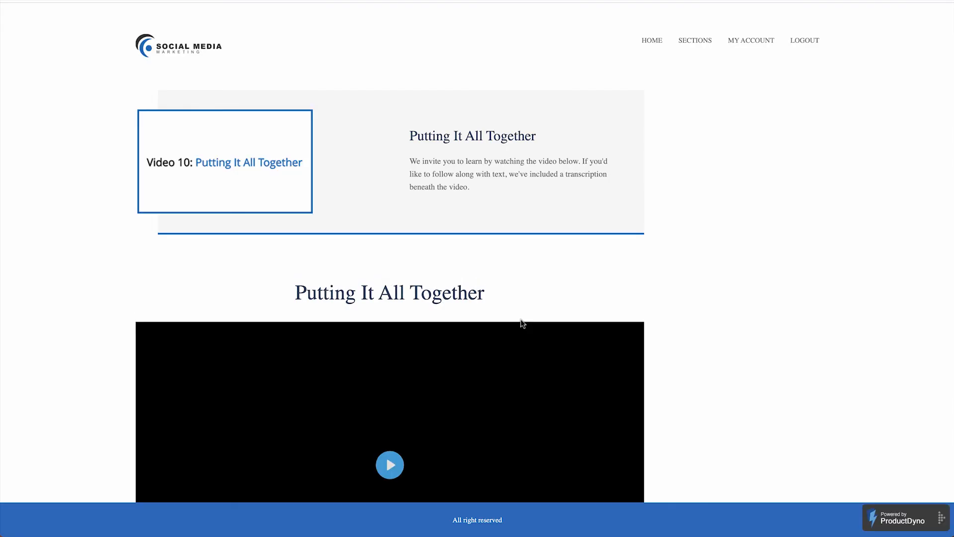
Re-enter the Social Media Quiz from the end of the section and check the countdown timer on the first question.
scroll(520, 324, "down", 20)
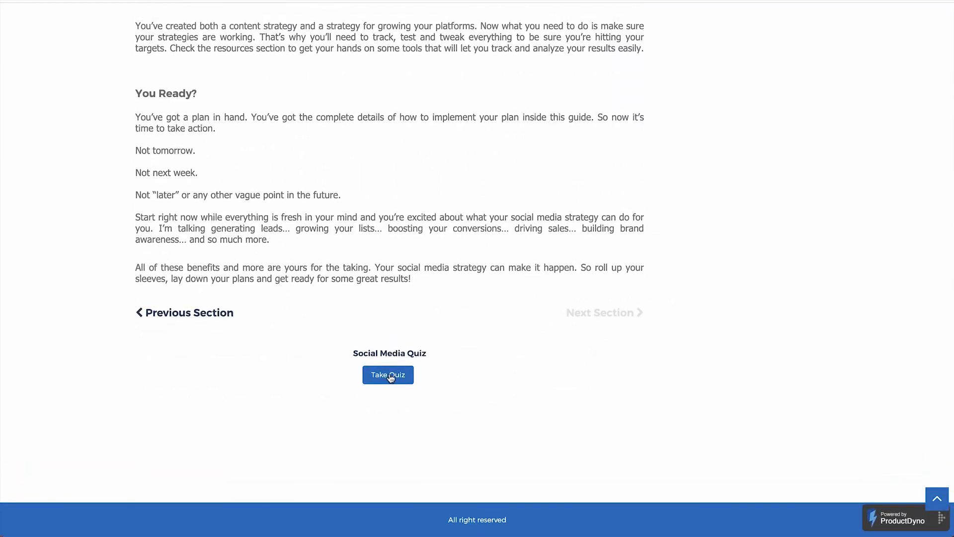
left_click(391, 377)
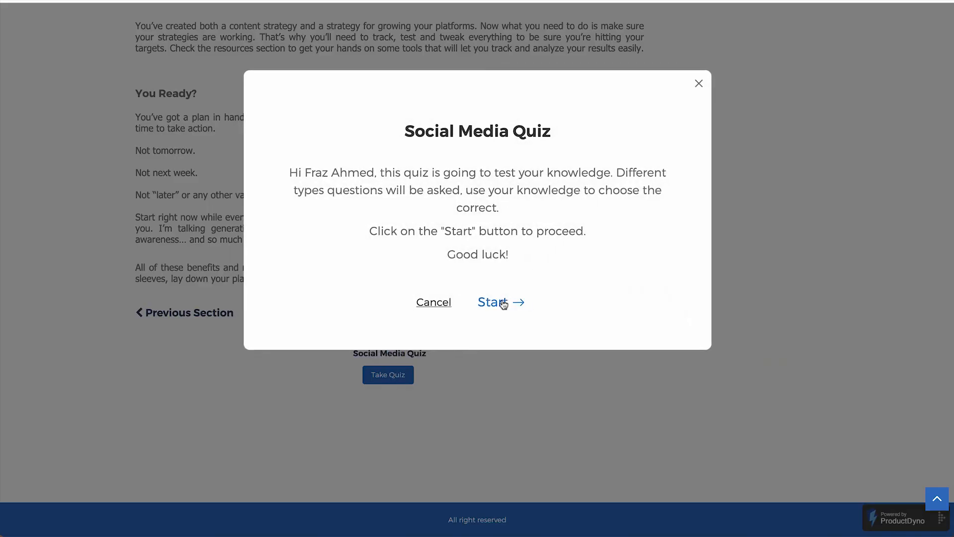
left_click(502, 305)
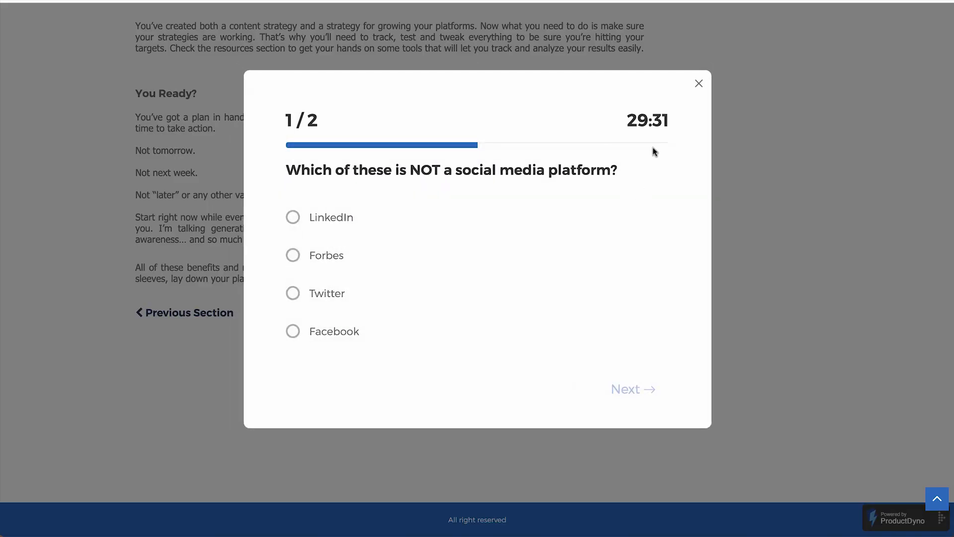
left_click_drag(624, 122, 674, 124)
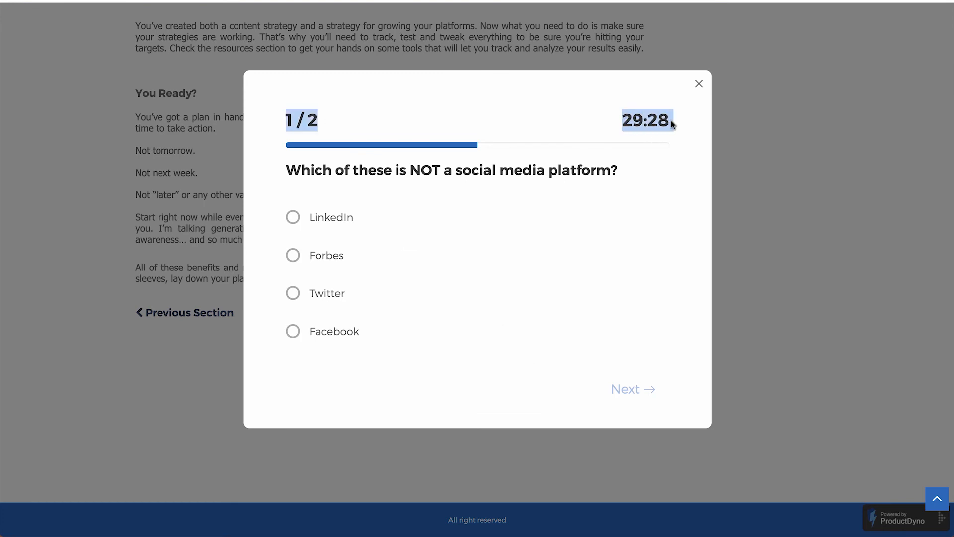
left_click(629, 118)
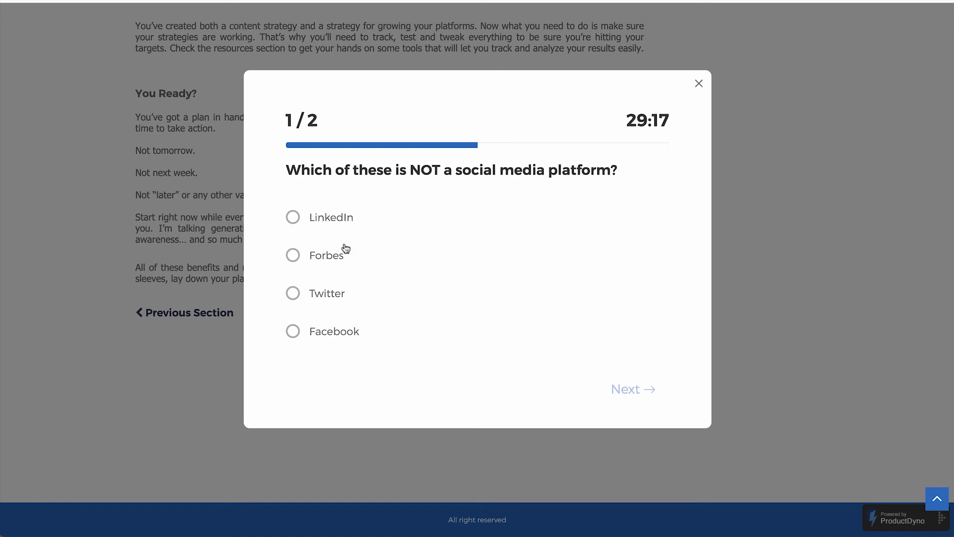
Answer the first question with Forbes and the Facebook ads question with No, and complete the quiz.
left_click(292, 256)
left_click(629, 389)
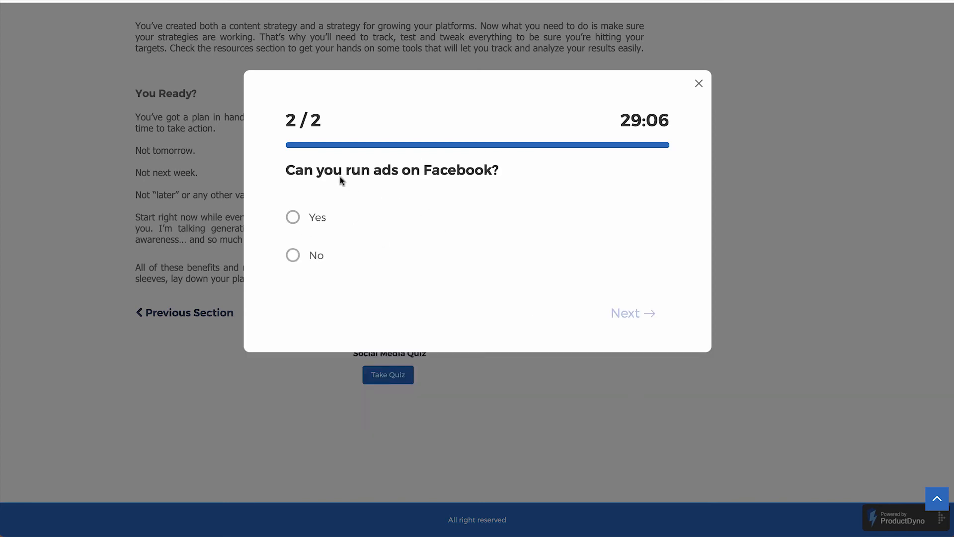
left_click(293, 256)
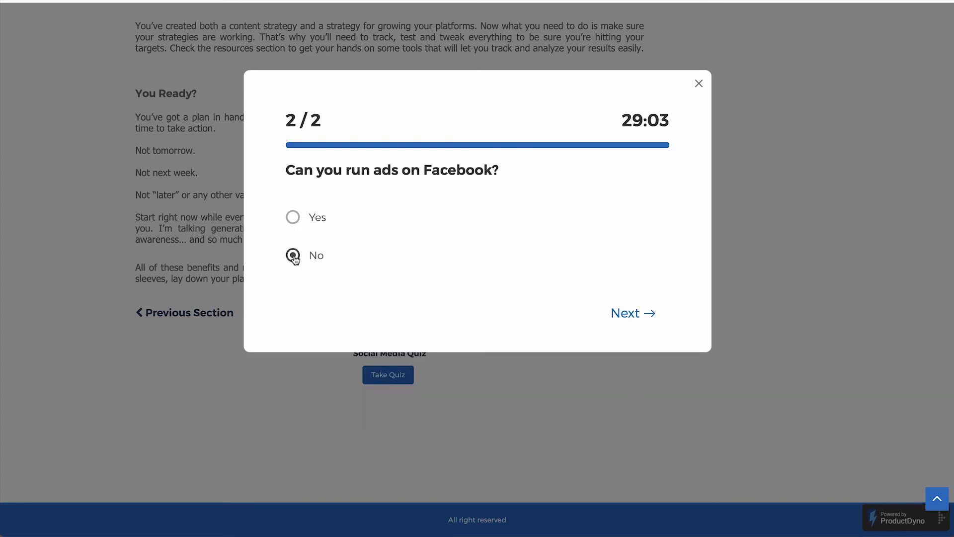
left_click(633, 315)
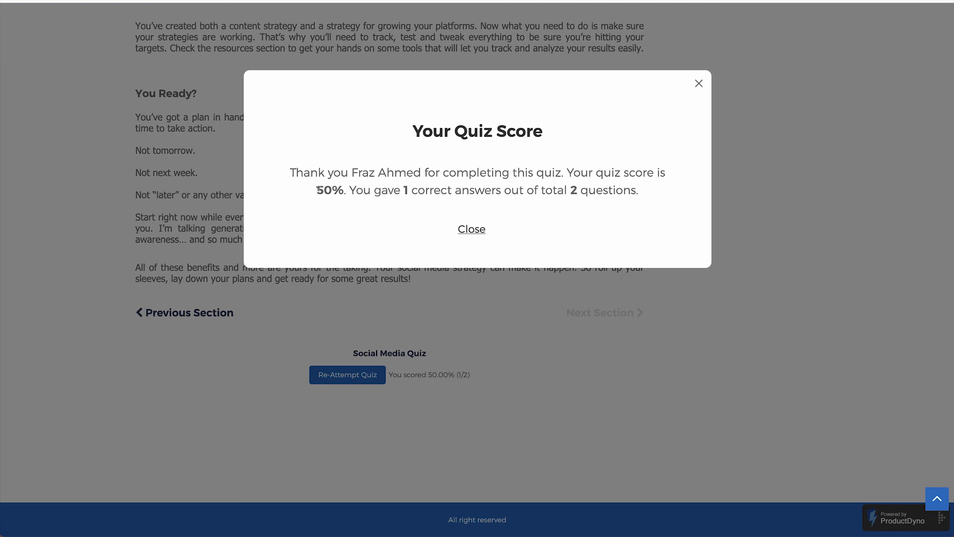
Examine the score percentage, correct answer count and total questions in the quiz result message.
left_click_drag(317, 190, 345, 190)
left_click_drag(403, 190, 418, 190)
left_click_drag(571, 190, 586, 190)
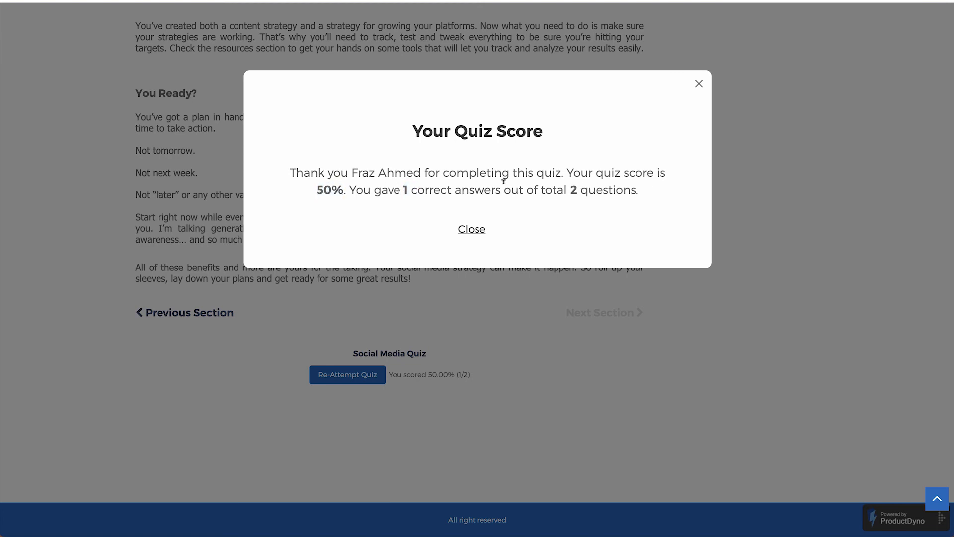
Dismiss the quiz score message and open the member list of the Social Media Marketing Course in the product management area.
left_click(472, 230)
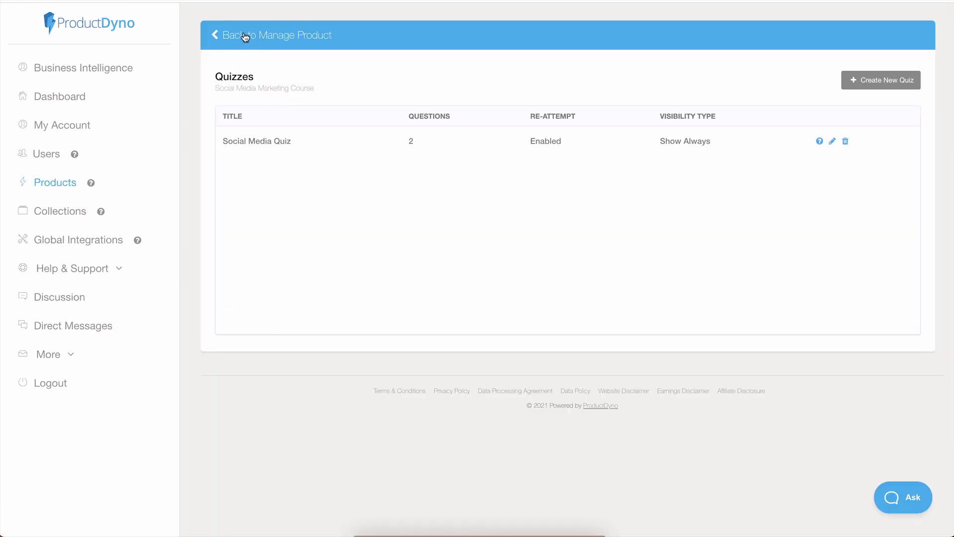
left_click(245, 36)
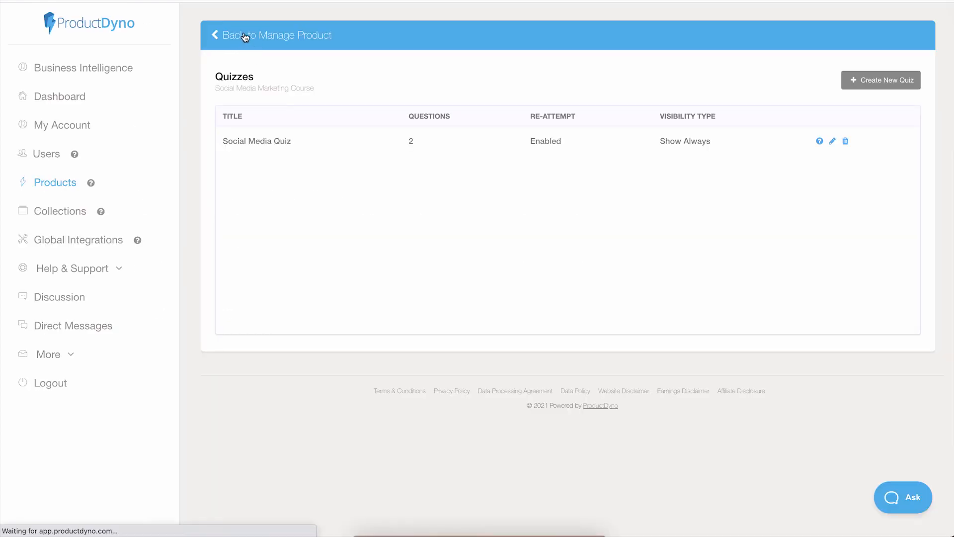
scroll(423, 283, "down", 3)
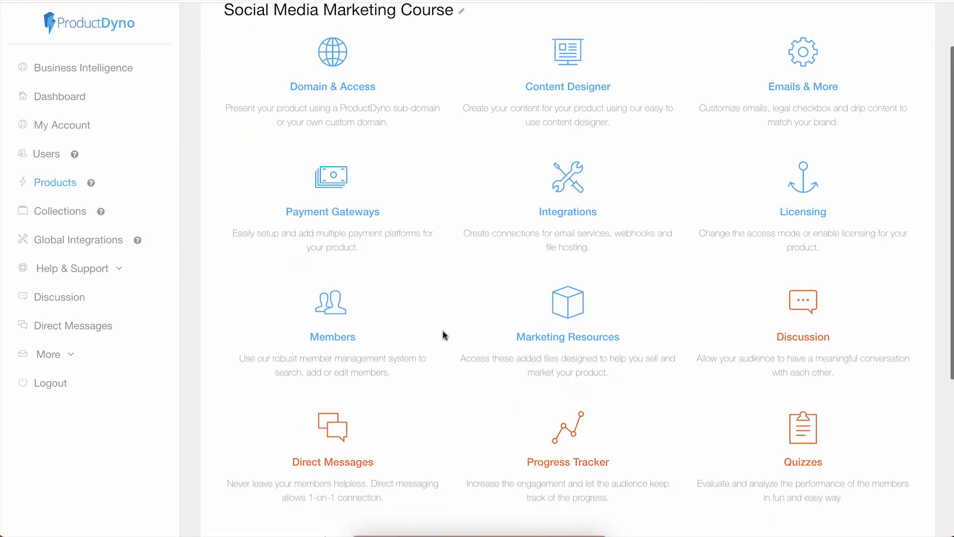
left_click(326, 304)
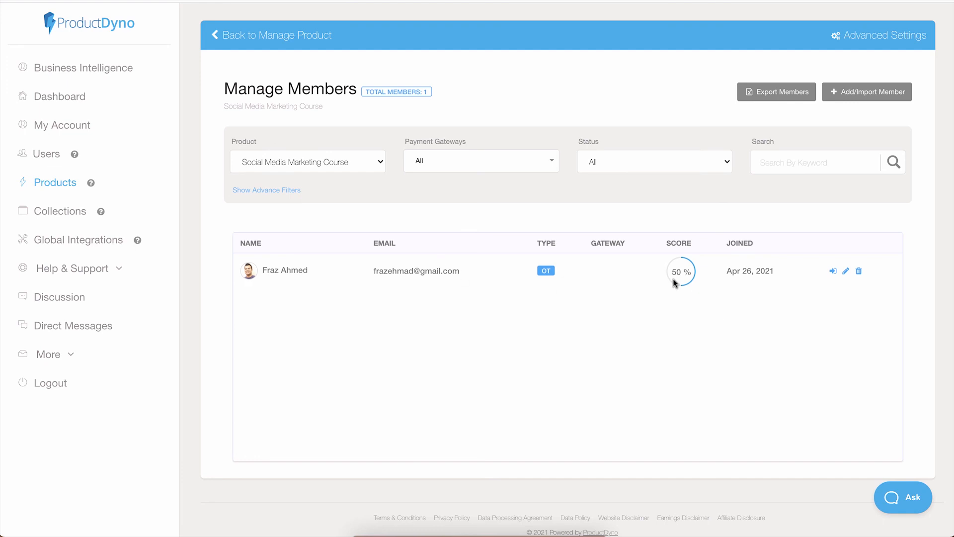
Expand the advanced member filters and enter a score range with minimum 40 and maximum 80.
left_click(277, 195)
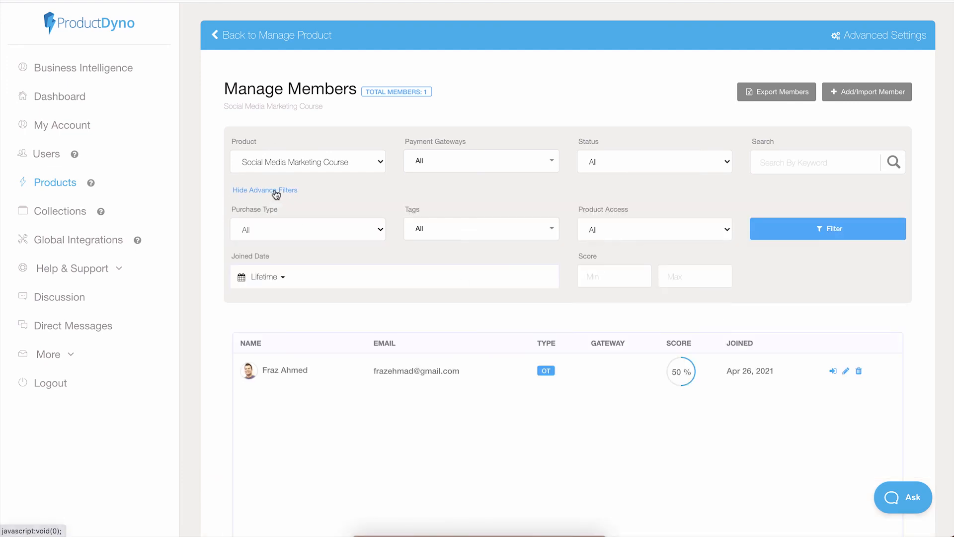
left_click(595, 274)
type("40")
left_click(674, 277)
left_click(673, 281)
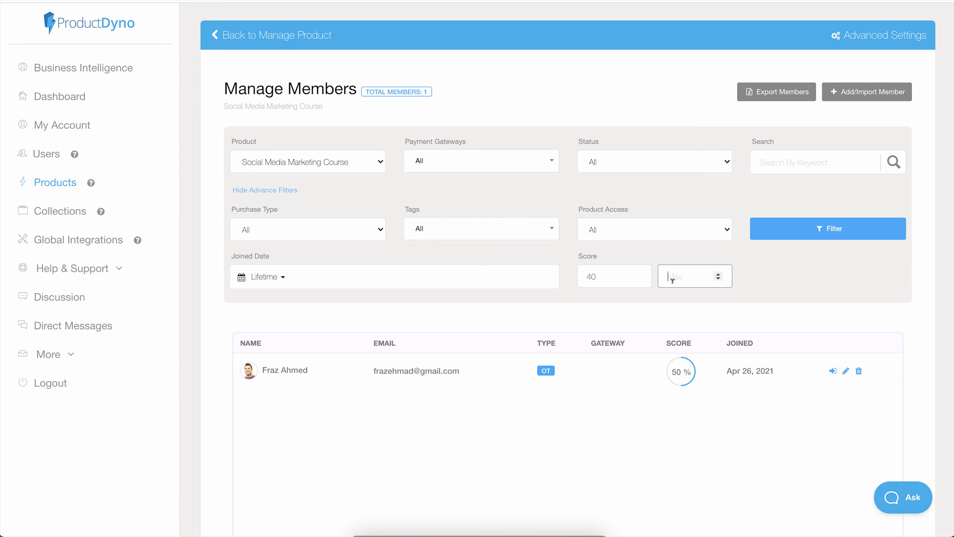
type("80")
left_click(776, 292)
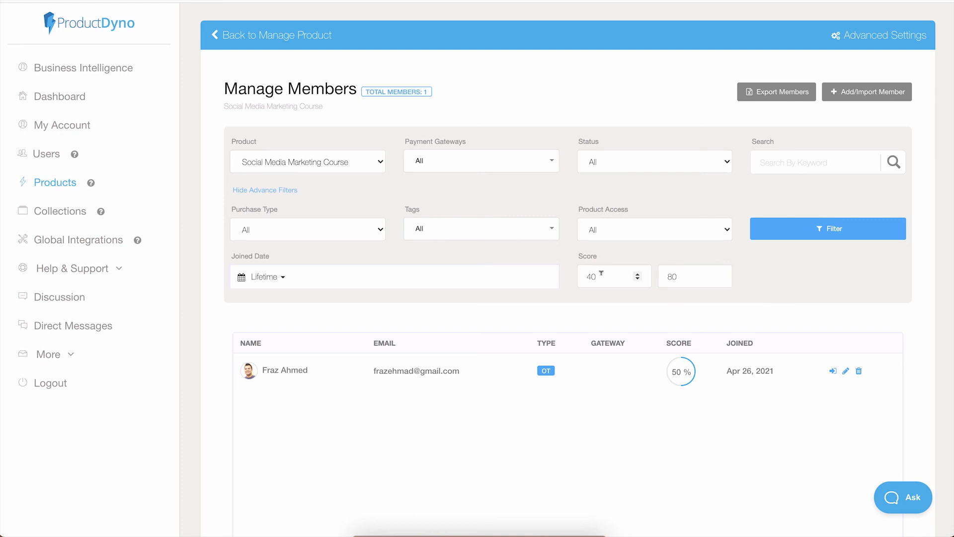